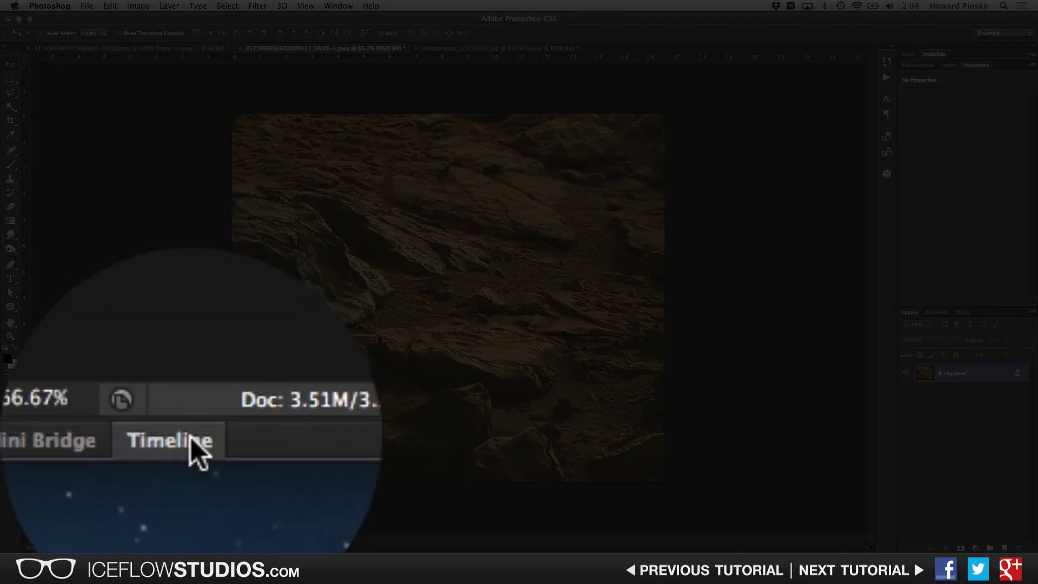
Step: Open the Timeline panel for the Mars rock image
{"action": "left_click", "coordinate": [80, 544]}
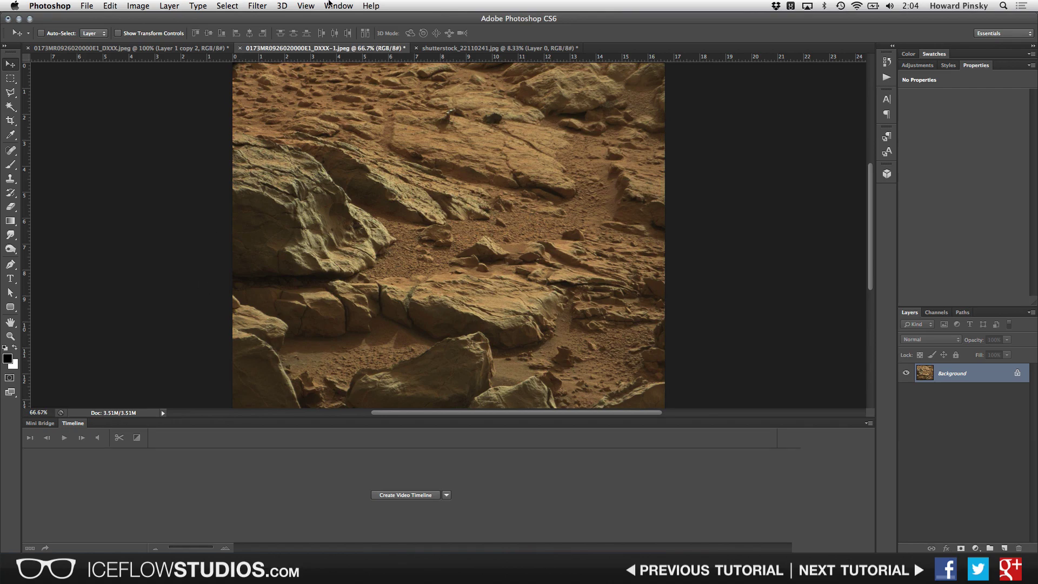
{"action": "left_click", "coordinate": [329, 5]}
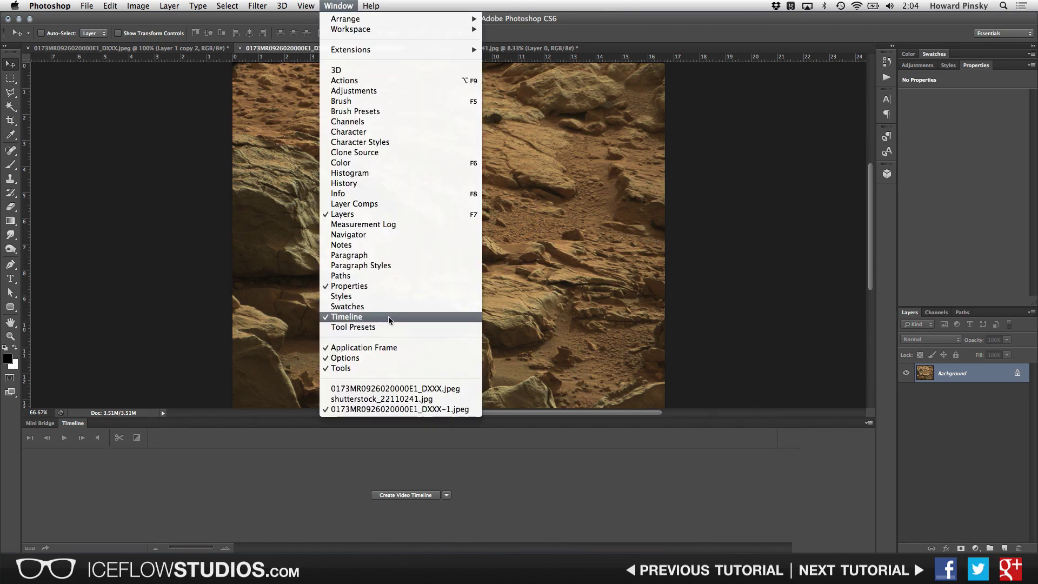
{"action": "left_click", "coordinate": [404, 406]}
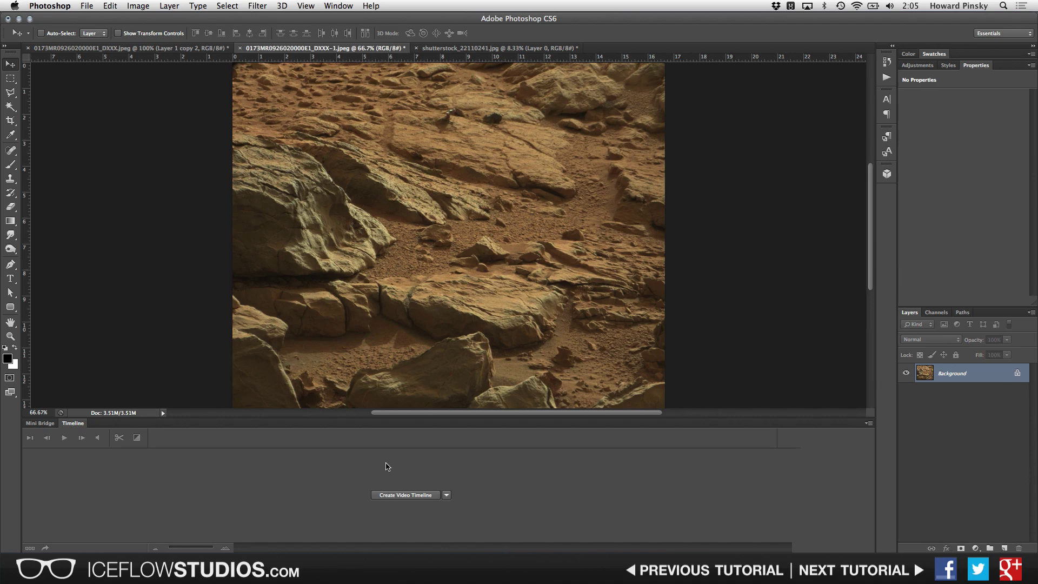
Step: Choose the video timeline type over frame animation and create a video timeline for the image
{"action": "left_click", "coordinate": [446, 495]}
{"action": "left_click", "coordinate": [434, 510]}
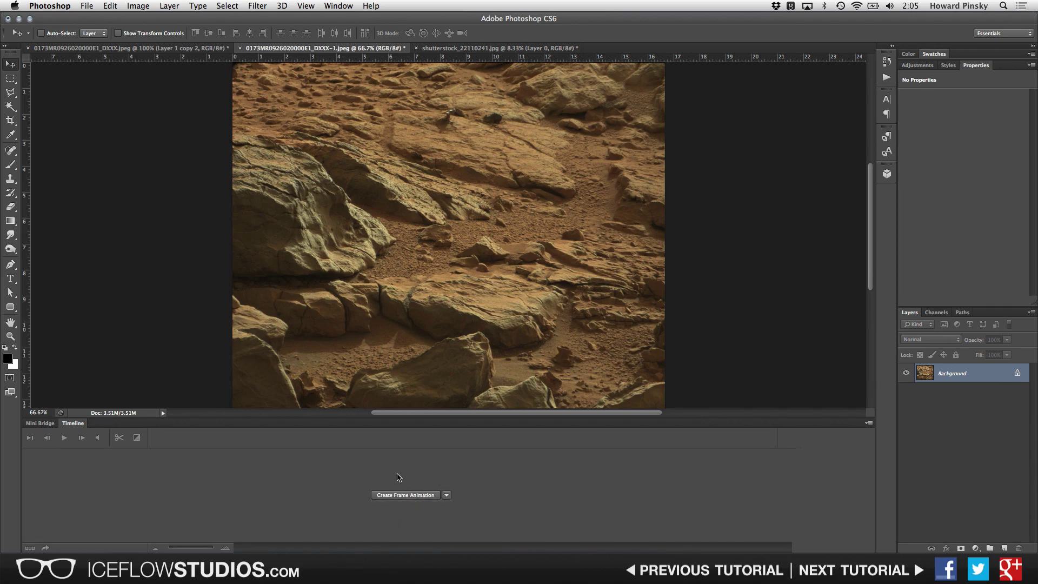
{"action": "left_click", "coordinate": [447, 495]}
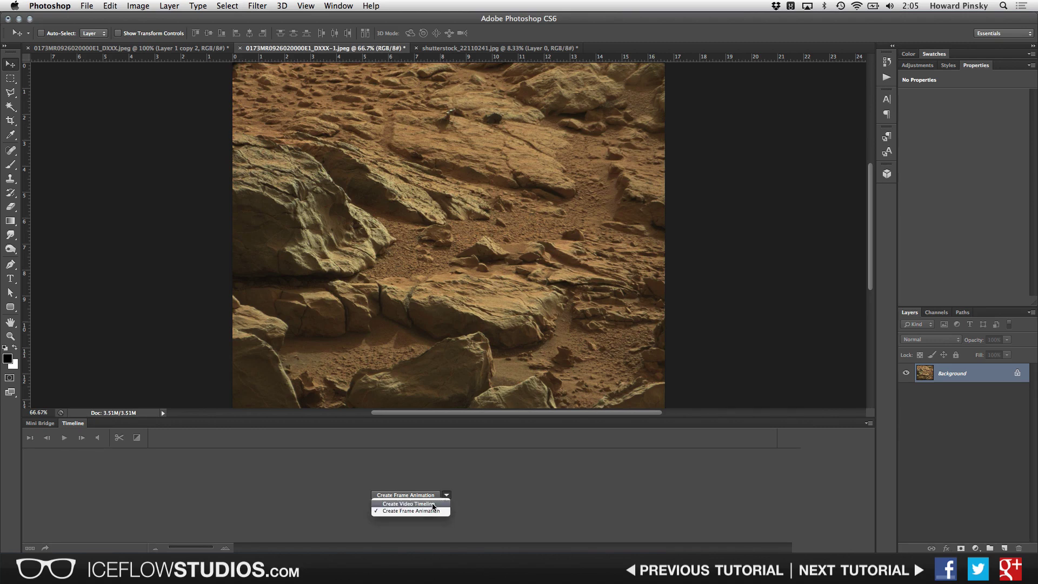
{"action": "left_click", "coordinate": [434, 504]}
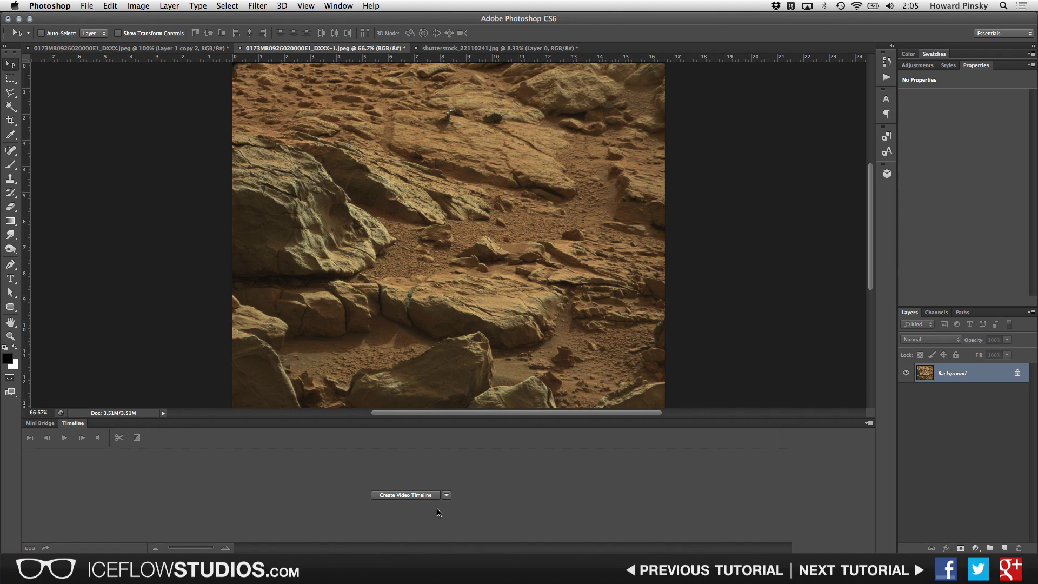
{"action": "left_click", "coordinate": [410, 494]}
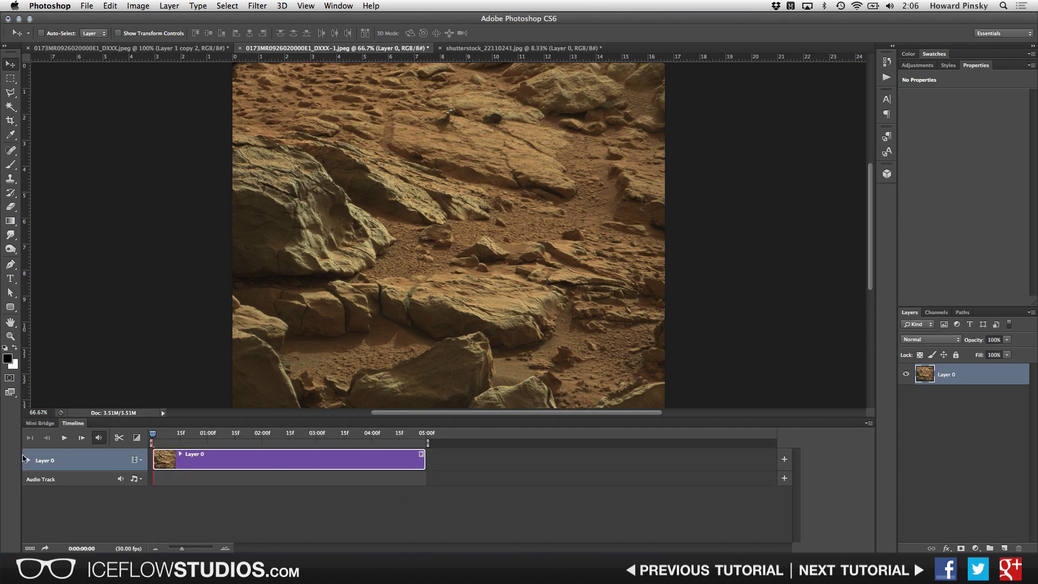
Step: Inspect the animatable properties of Layer 0 in the timeline
{"action": "left_click", "coordinate": [29, 460]}
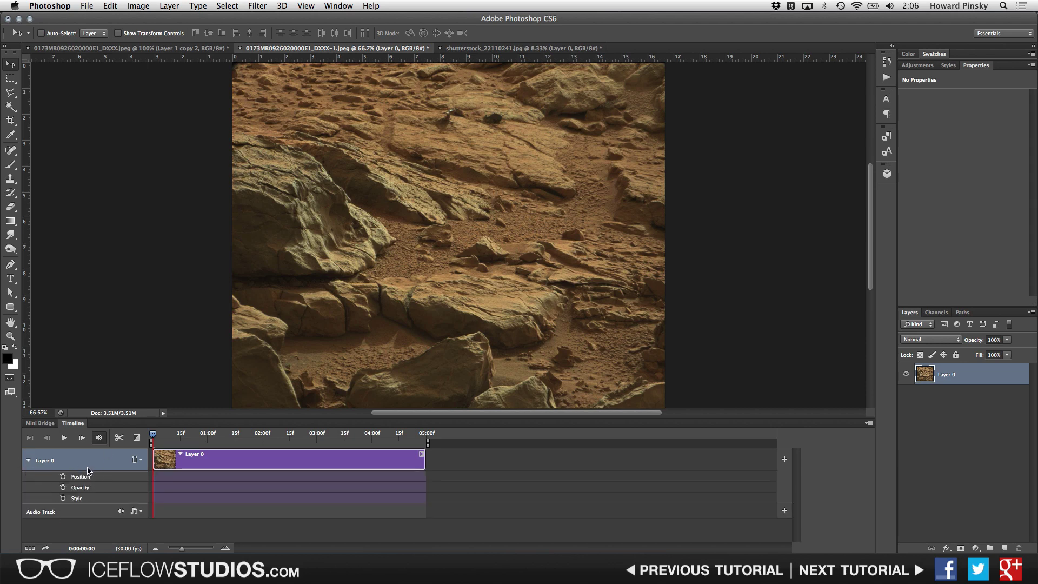
{"action": "left_click", "coordinate": [29, 461]}
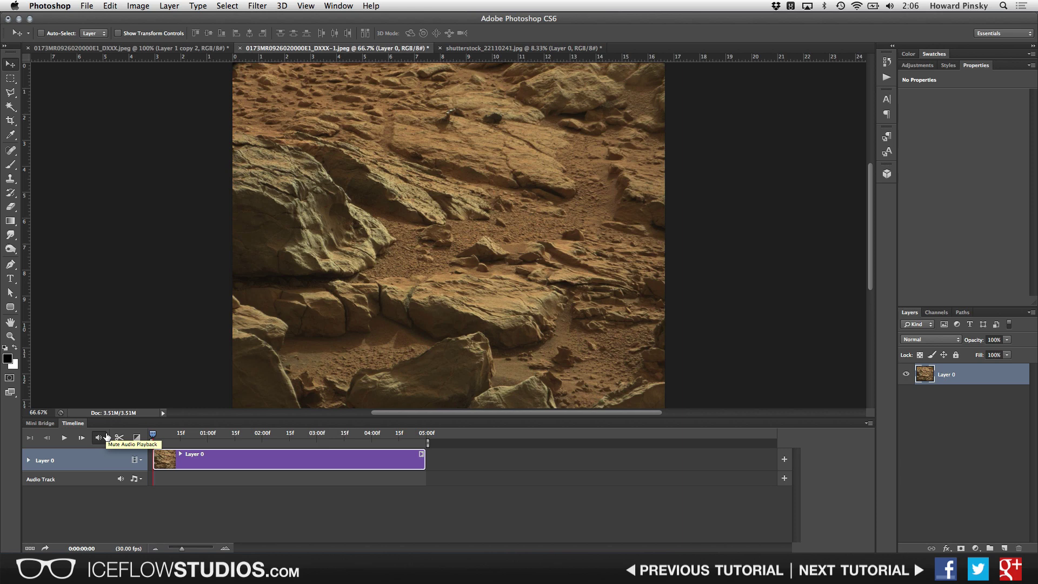
{"action": "left_click", "coordinate": [106, 436]}
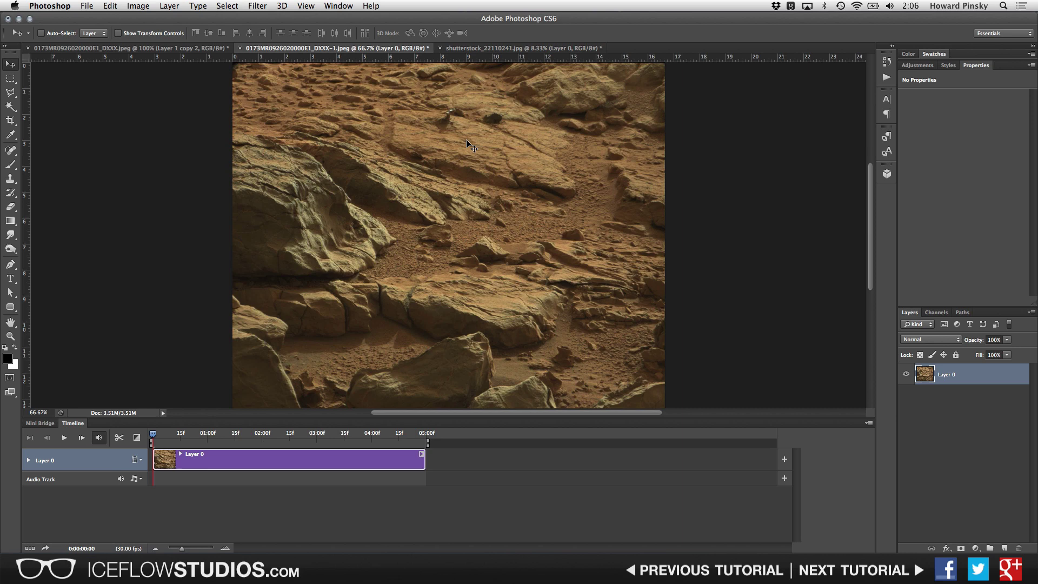
Step: Select a square area around the small shiny object near the image's upper edge and copy it onto a new layer
{"action": "left_click", "coordinate": [10, 78]}
{"action": "left_click", "coordinate": [53, 77]}
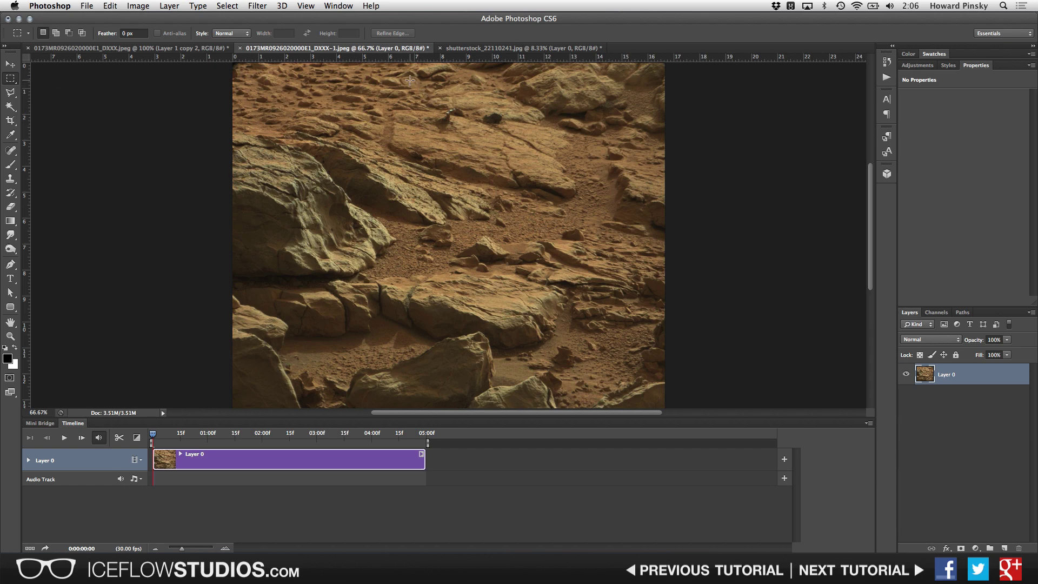
{"action": "left_click_drag", "start_coordinate": [400, 73], "coordinate": [498, 166]}
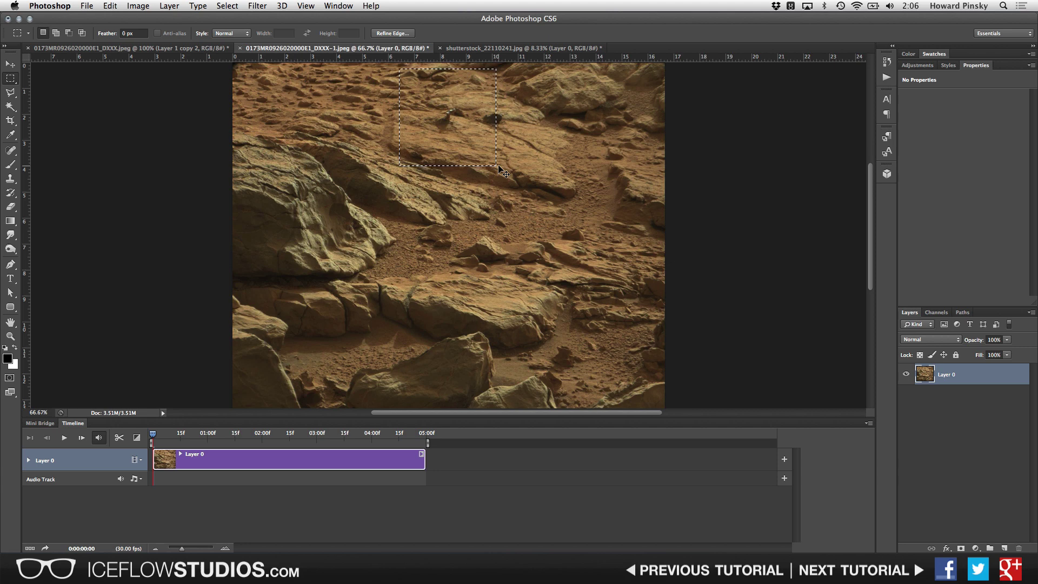
{"action": "key", "text": "super+j"}
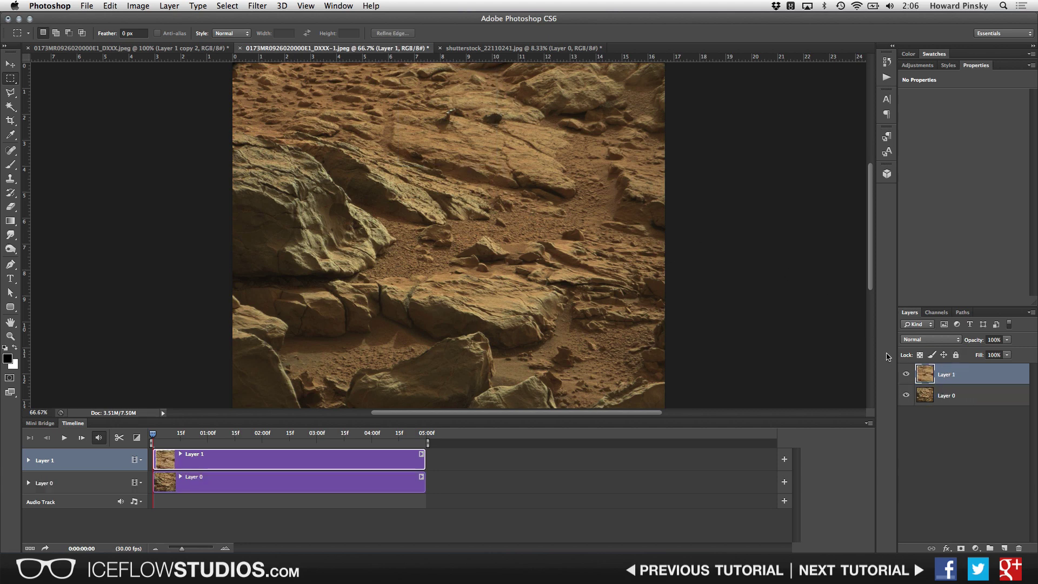
Step: Convert Layer 1 to a smart object
{"action": "key", "text": "v"}
{"action": "left_click_drag", "start_coordinate": [480, 155], "coordinate": [448, 223]}
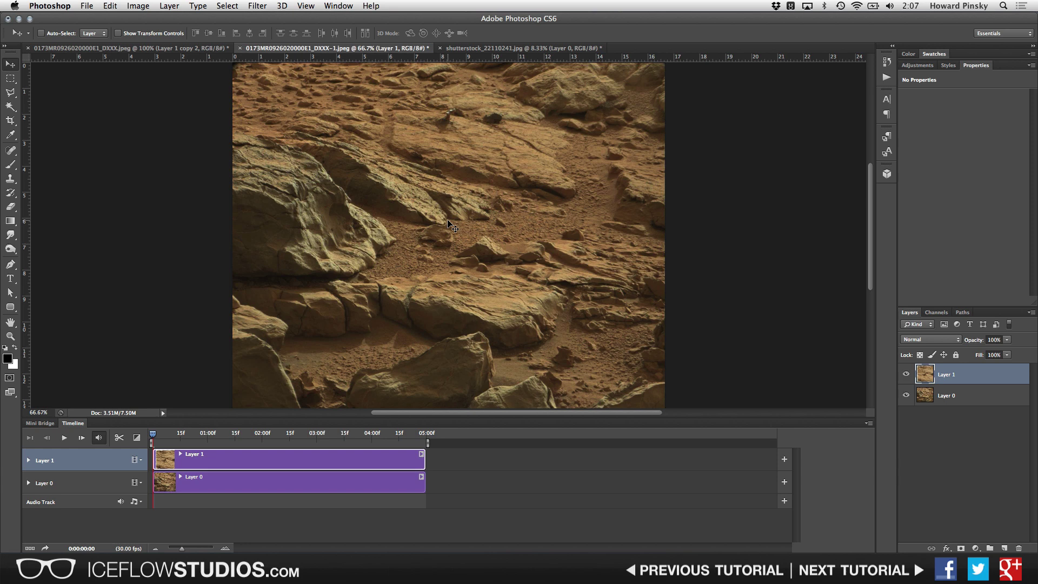
{"action": "right_click", "coordinate": [988, 374]}
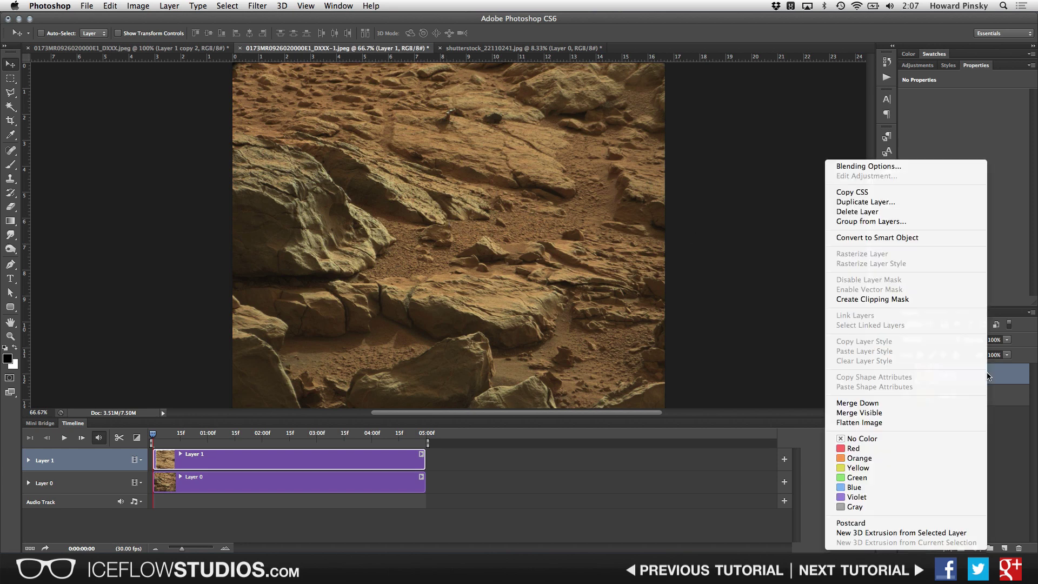
{"action": "left_click", "coordinate": [919, 237]}
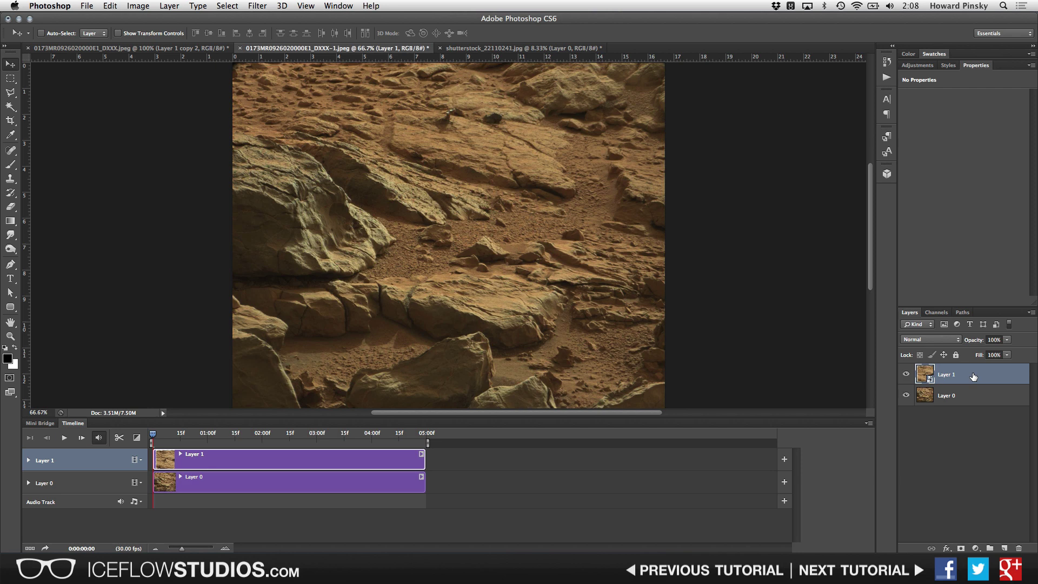
Step: Add a starting Transform keyframe to Layer 1 at the first frame and advance the playhead to 15 frames
{"action": "left_click", "coordinate": [28, 460]}
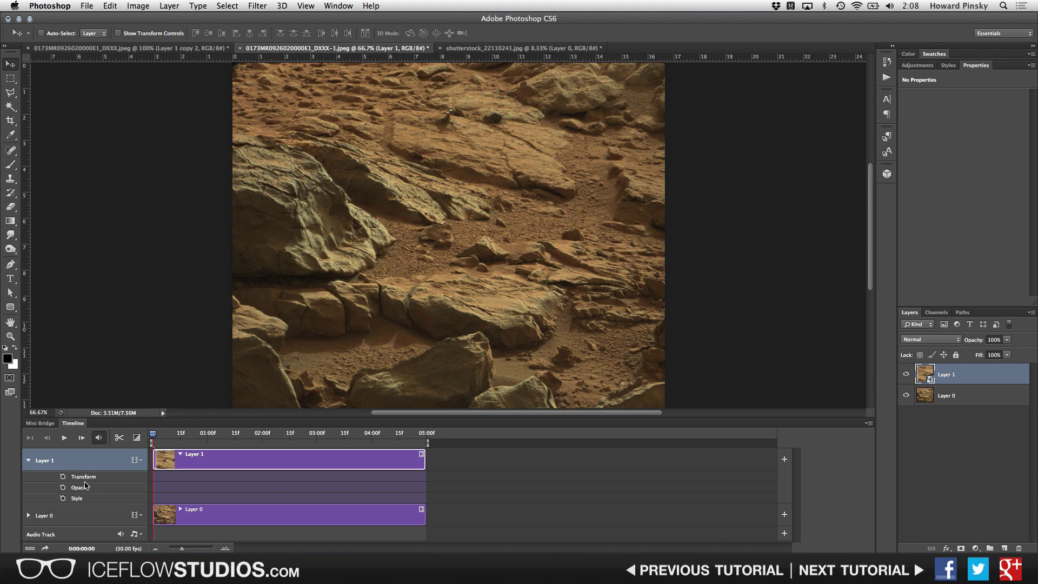
{"action": "left_click", "coordinate": [63, 477]}
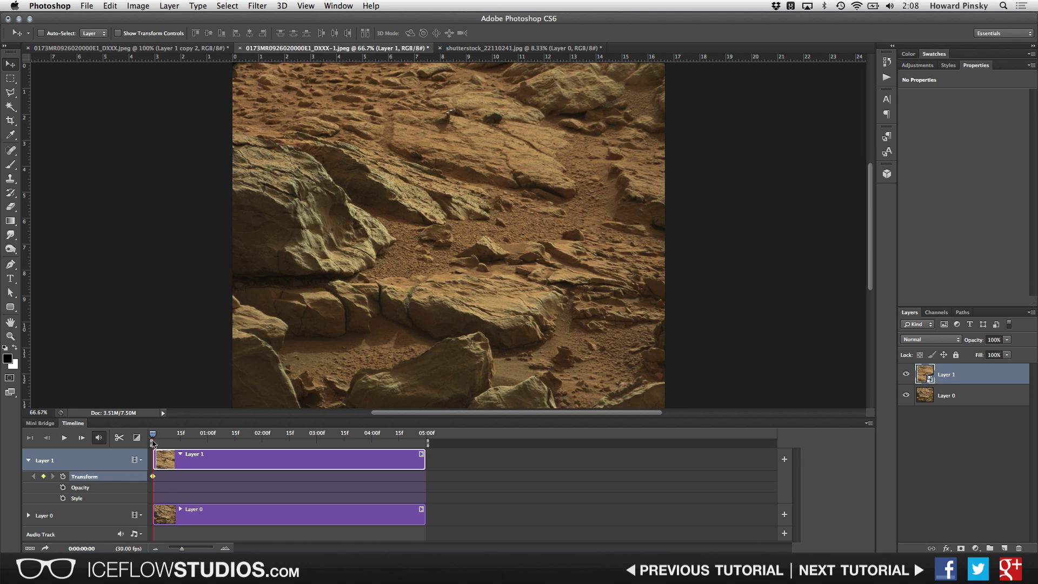
{"action": "left_click_drag", "start_coordinate": [154, 433], "coordinate": [179, 431]}
Step: Scale Layer 1 proportionally to about 220% at 0:00:00:15 and move it down toward the image's left edge
{"action": "key", "text": "super+t"}
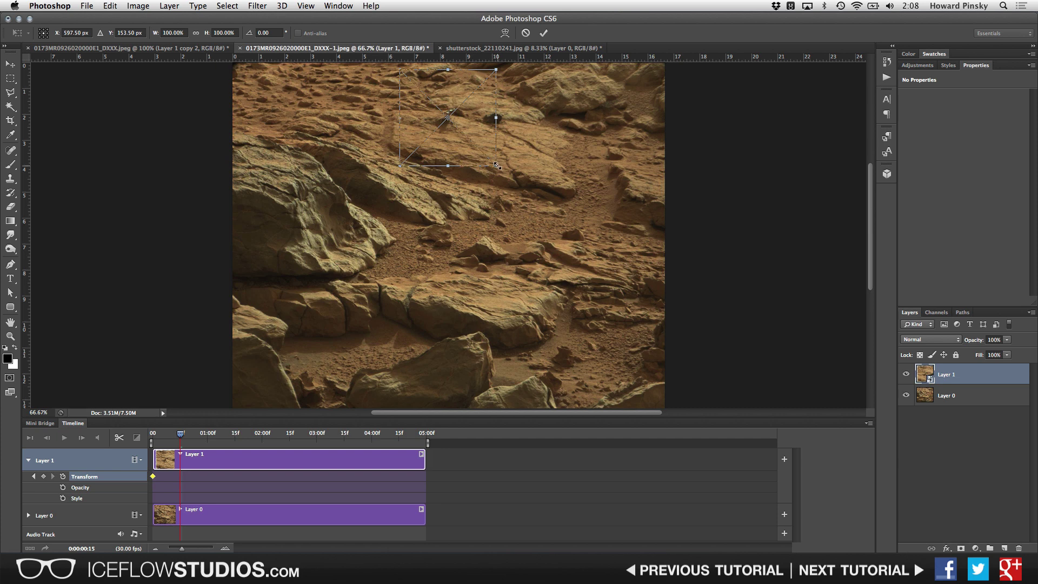
{"action": "left_click_drag", "start_coordinate": [497, 165], "coordinate": [559, 218]}
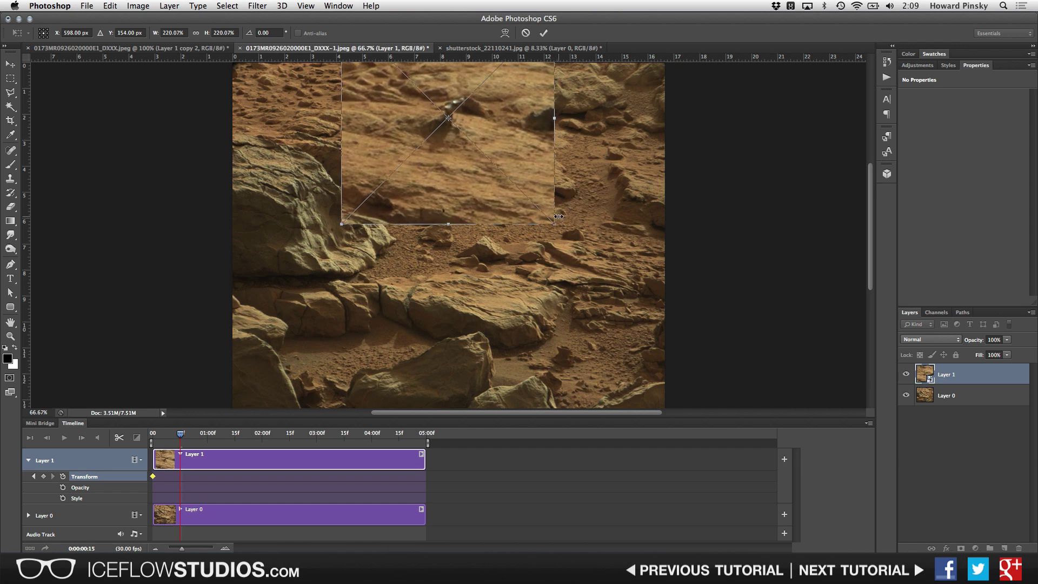
{"action": "key", "text": "Return"}
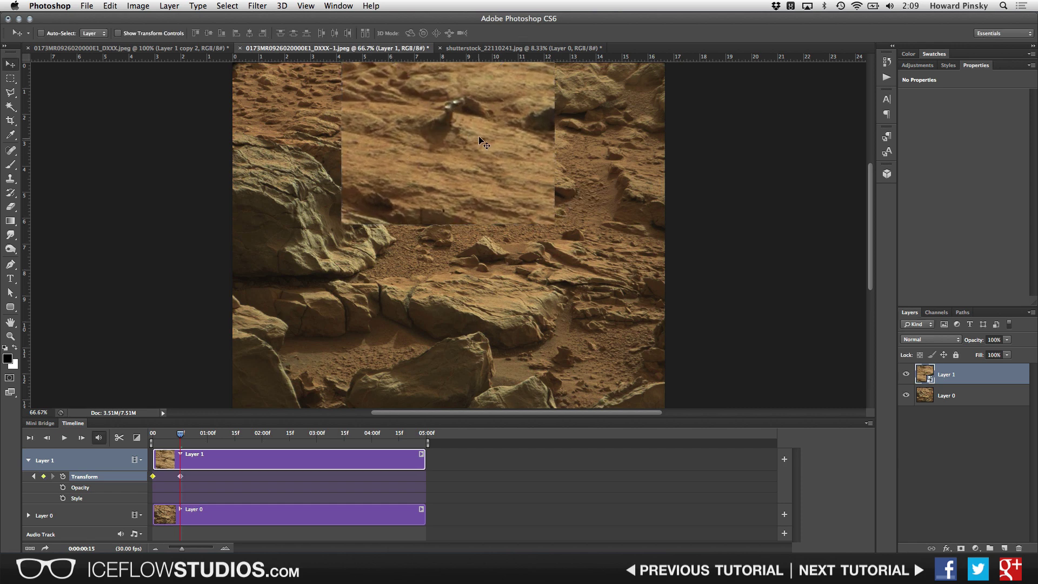
{"action": "left_click_drag", "start_coordinate": [479, 140], "coordinate": [377, 200]}
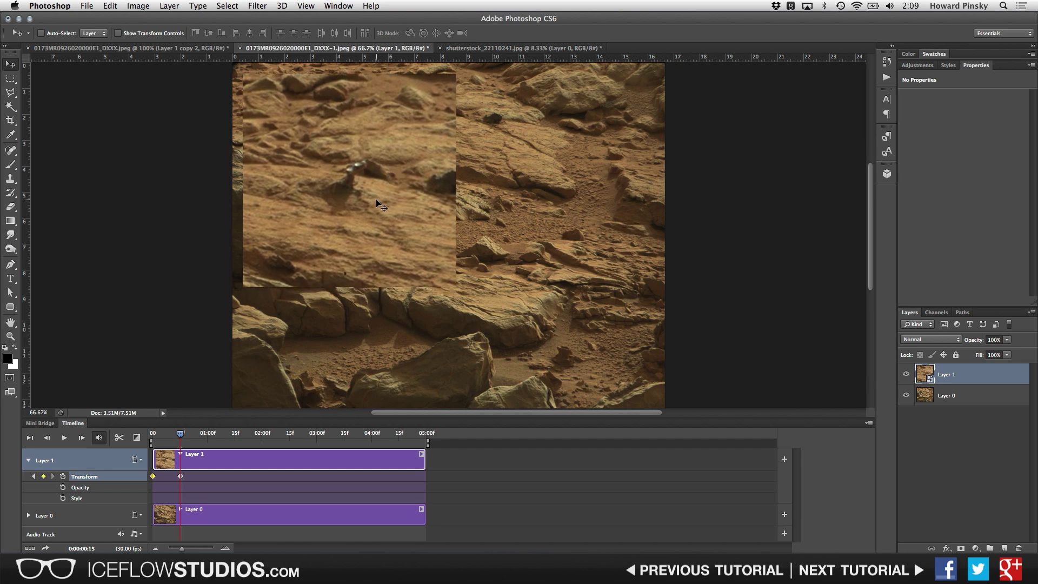
{"action": "mouse_move", "coordinate": [180, 435]}
{"action": "left_mouse_down"}
{"action": "mouse_move", "coordinate": [153, 437]}
{"action": "mouse_move", "coordinate": [180, 436]}
{"action": "left_mouse_up"}
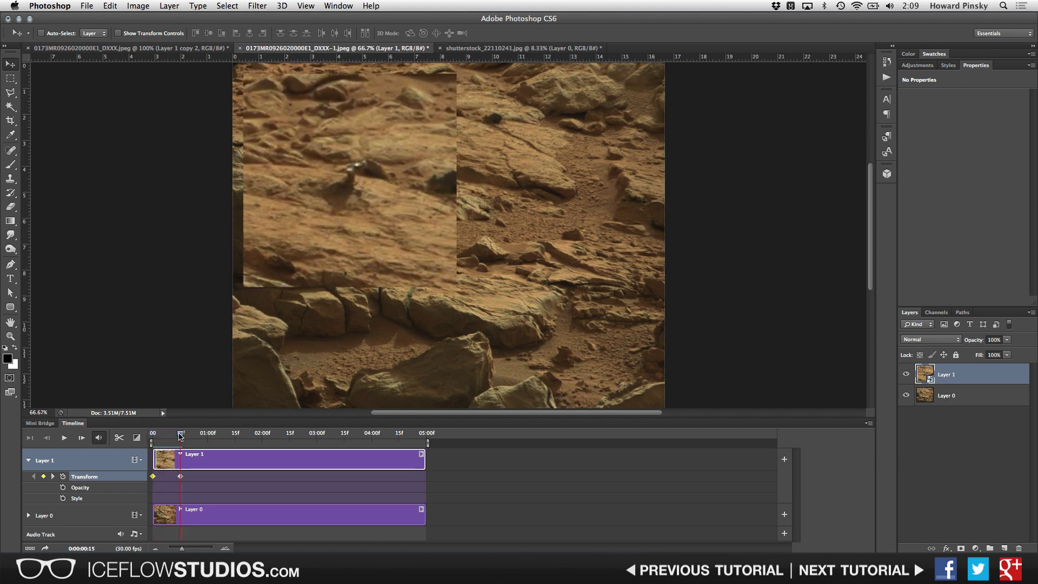
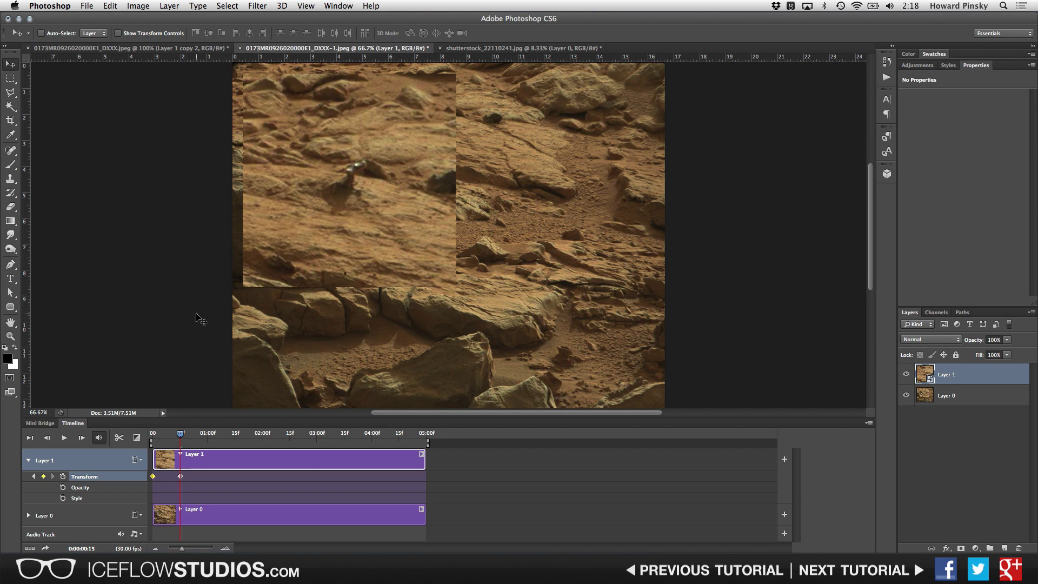
Step: Apply a Mosaic smart filter with a cell size of 2 to Layer 1
{"action": "left_click", "coordinate": [257, 5]}
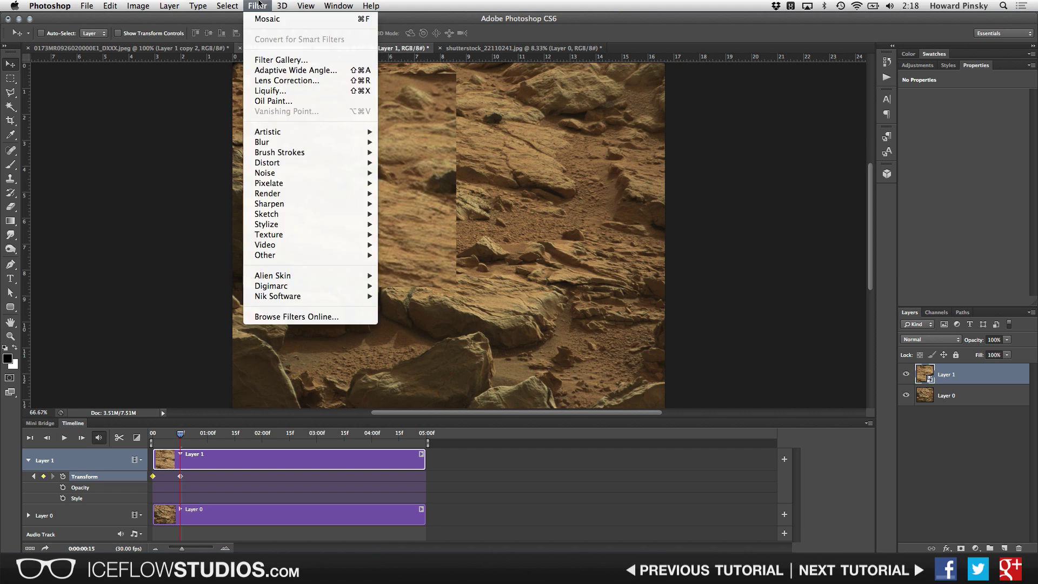
{"action": "mouse_move", "coordinate": [319, 184]}
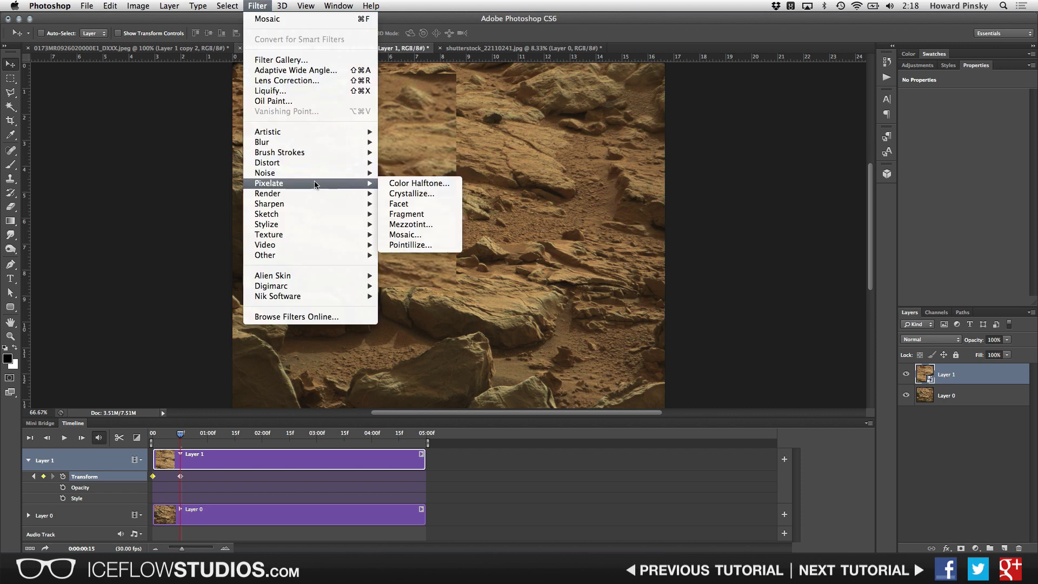
{"action": "left_click", "coordinate": [419, 235]}
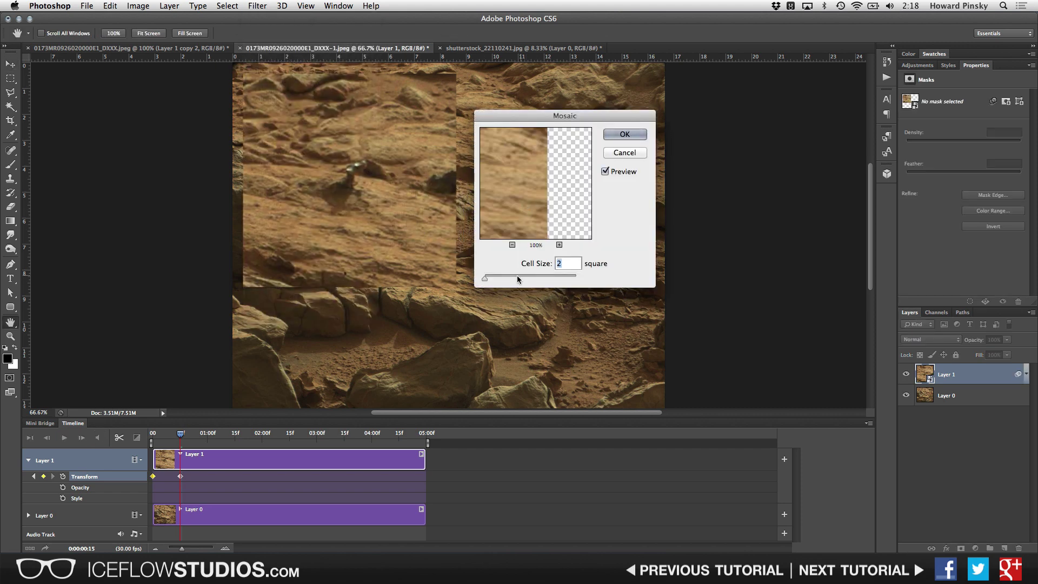
{"action": "left_click_drag", "start_coordinate": [488, 280], "coordinate": [467, 282]}
{"action": "left_click", "coordinate": [624, 134]}
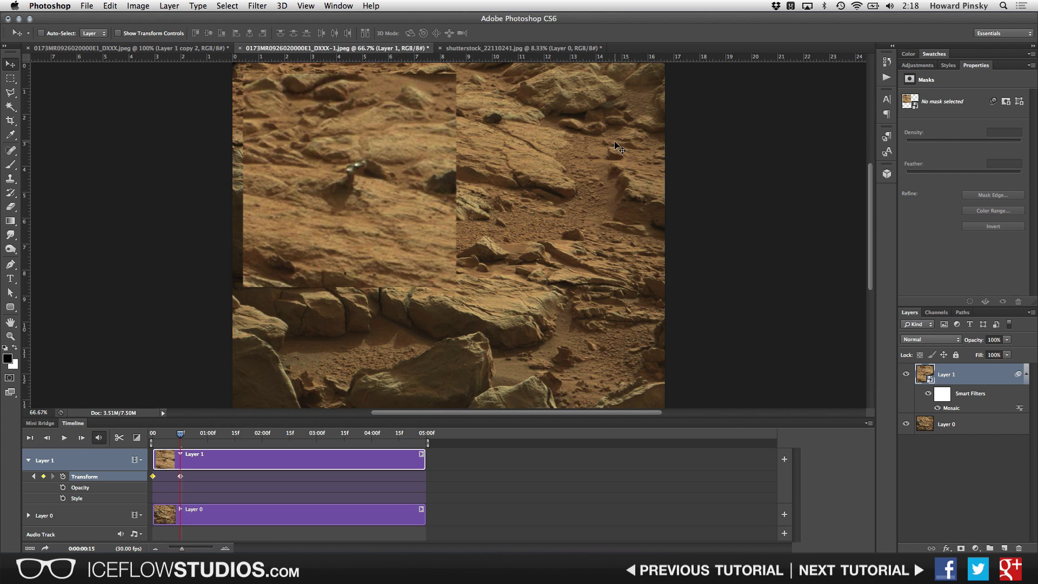
{"action": "key", "text": "super+j"}
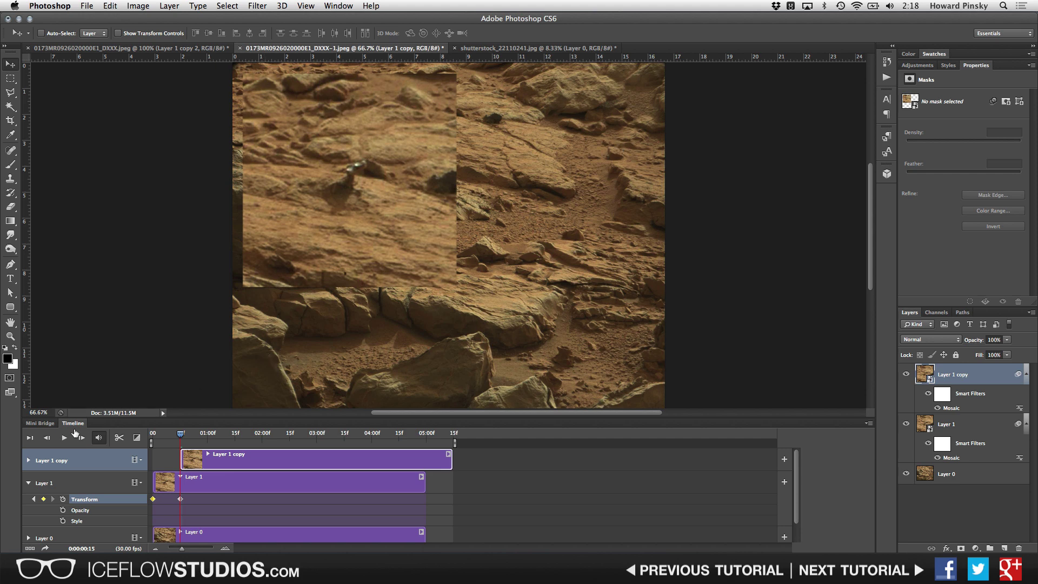
{"action": "left_click", "coordinate": [28, 460]}
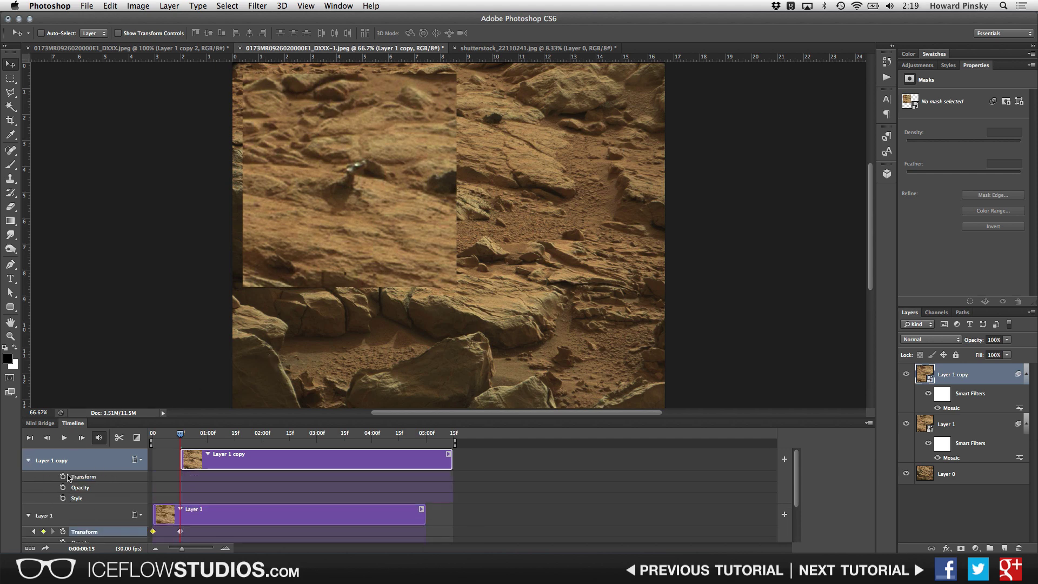
{"action": "key", "text": "super+z"}
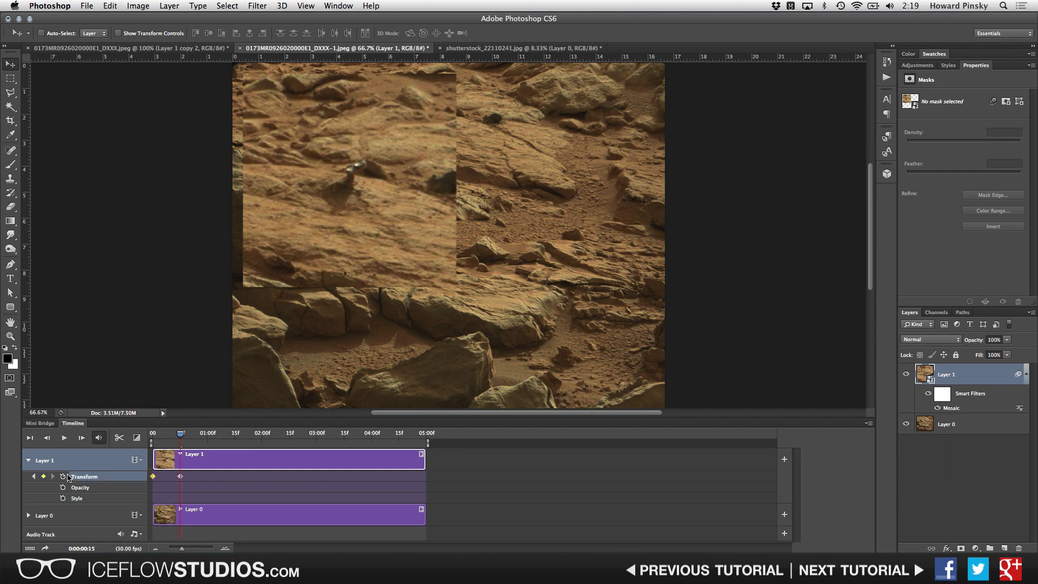
Step: Duplicate Layer 1 as "Layer 1 copy" with its keyframes and expand the copy's timeline properties
{"action": "left_click", "coordinate": [168, 6]}
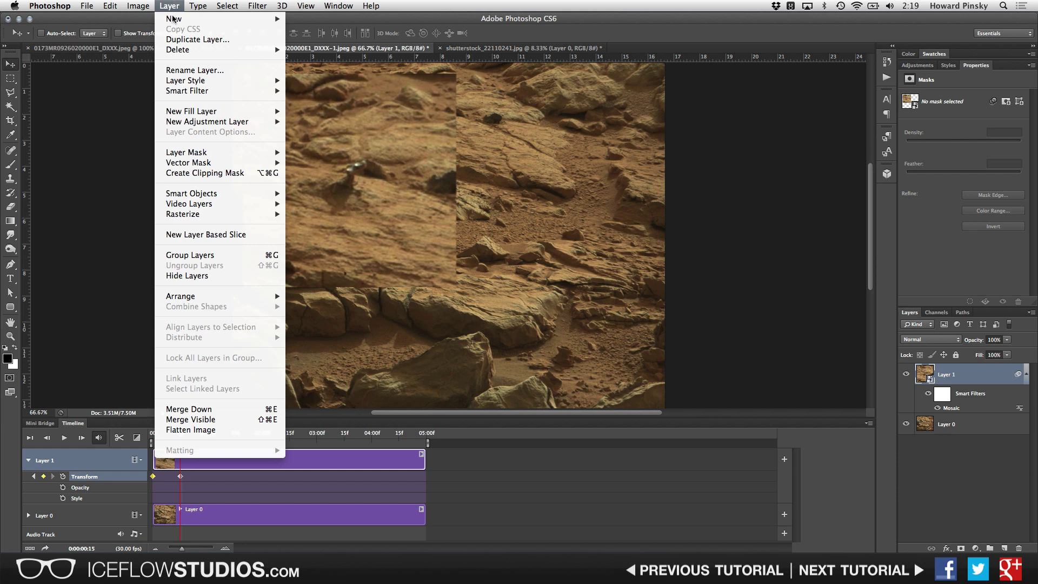
{"action": "left_click", "coordinate": [226, 41]}
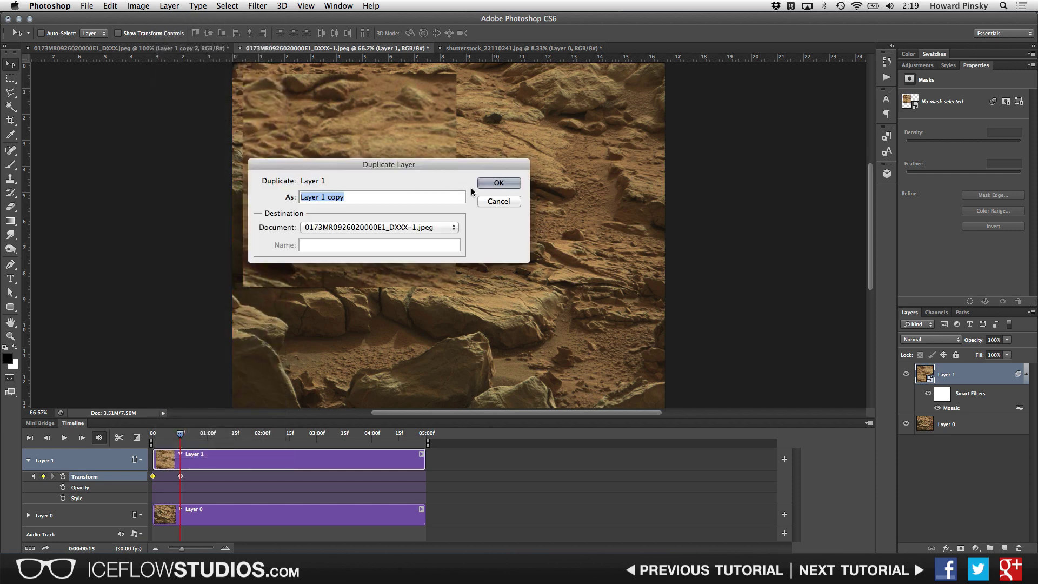
{"action": "left_click", "coordinate": [510, 185]}
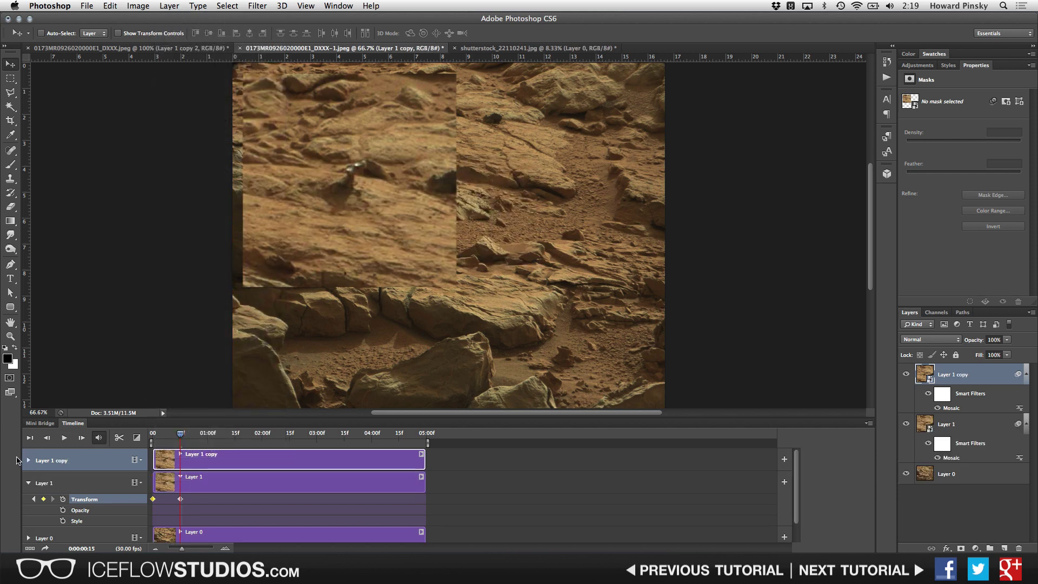
{"action": "left_click", "coordinate": [28, 460]}
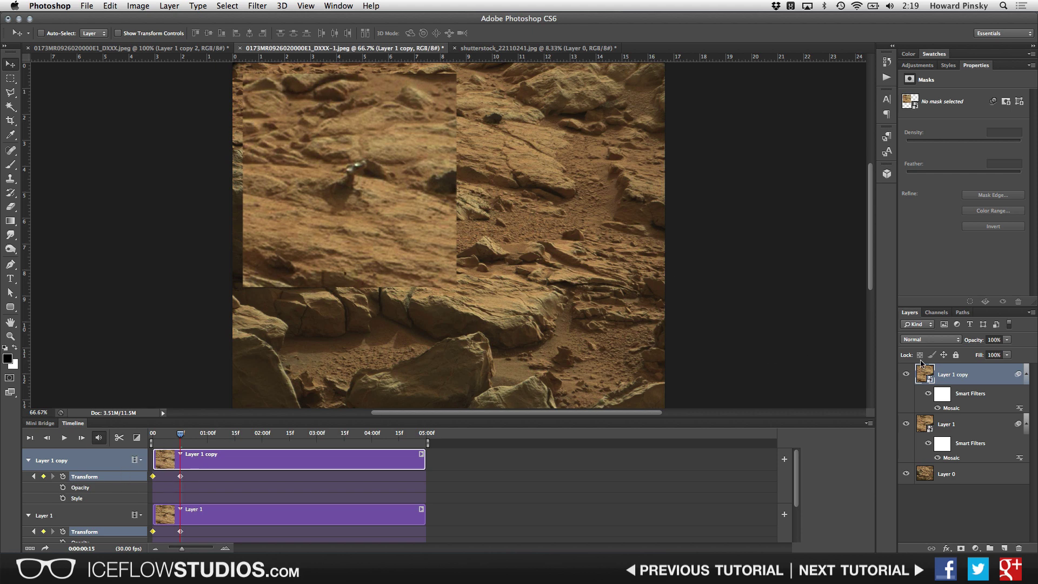
Step: Raise the Mosaic smart filter's cell size on Layer 1 copy to produce large, coarse pixel blocks
{"action": "double_click", "coordinate": [961, 411]}
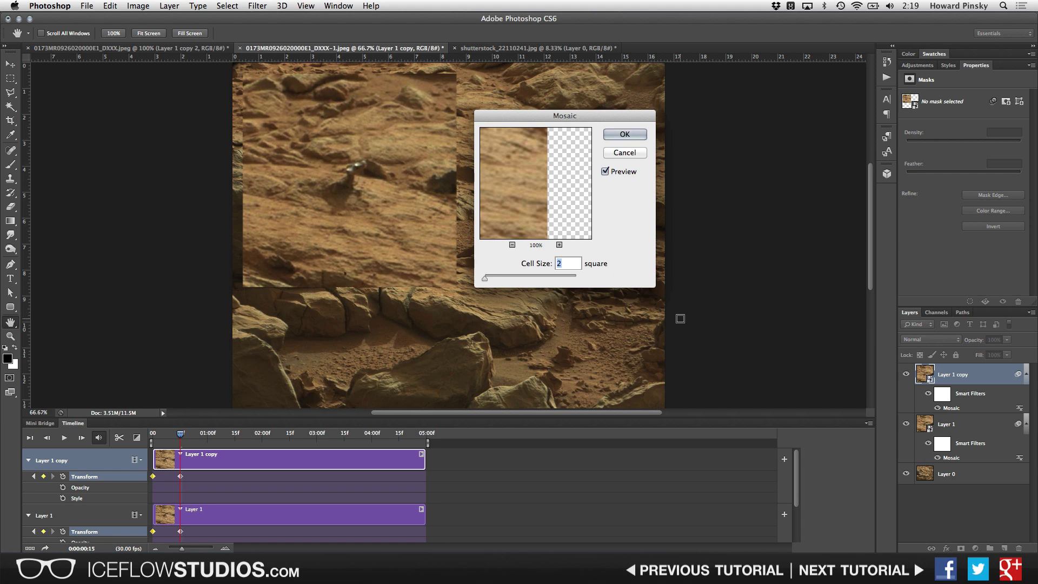
{"action": "left_click_drag", "start_coordinate": [485, 278], "coordinate": [493, 280]}
{"action": "left_click", "coordinate": [625, 134]}
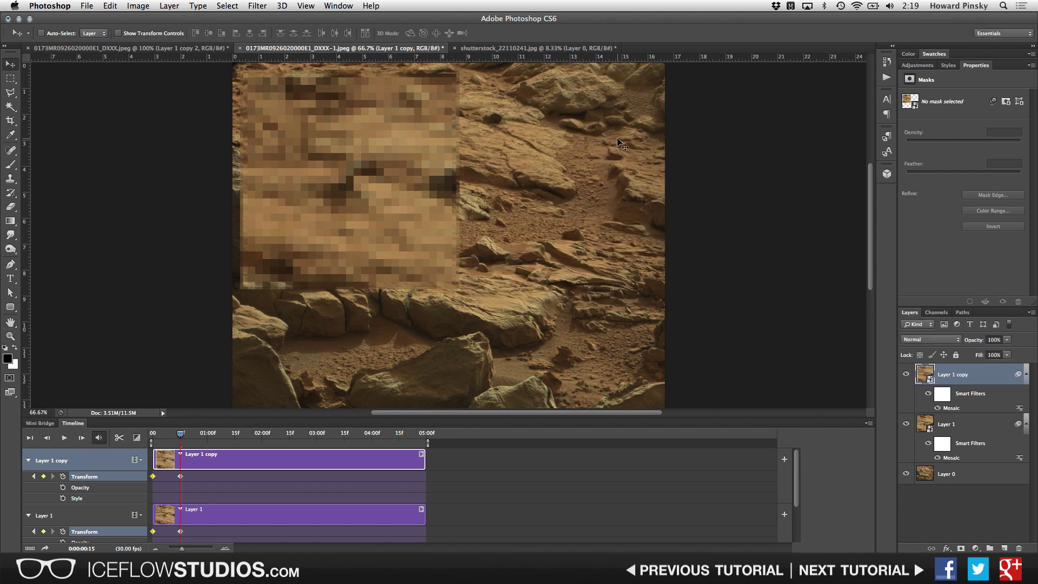
Step: Add an Opacity keyframe of 0% to Layer 1 copy at 0:00:00:06
{"action": "left_click_drag", "start_coordinate": [181, 435], "coordinate": [150, 436]}
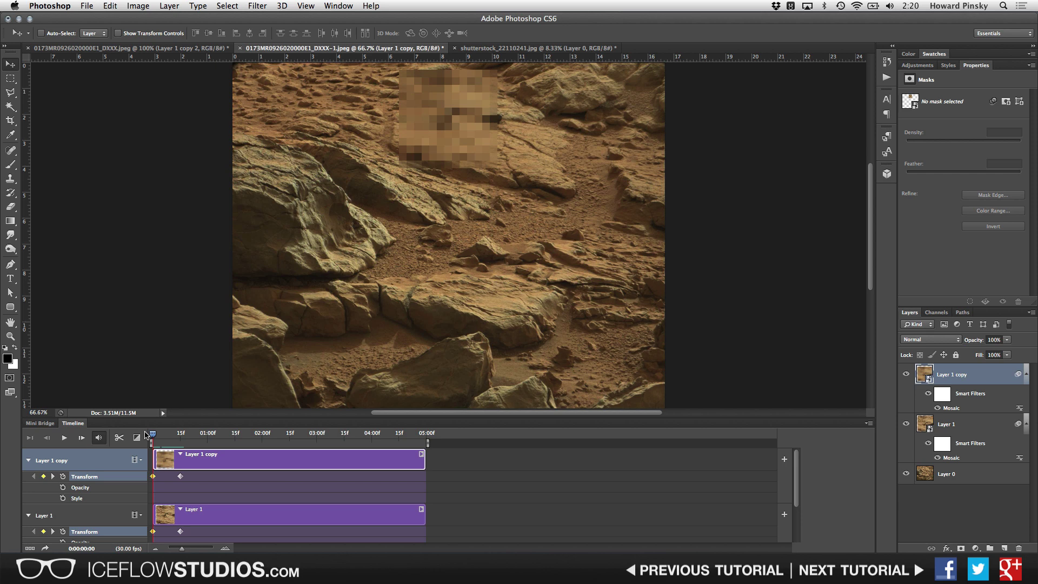
{"action": "left_click_drag", "start_coordinate": [146, 435], "coordinate": [165, 436]}
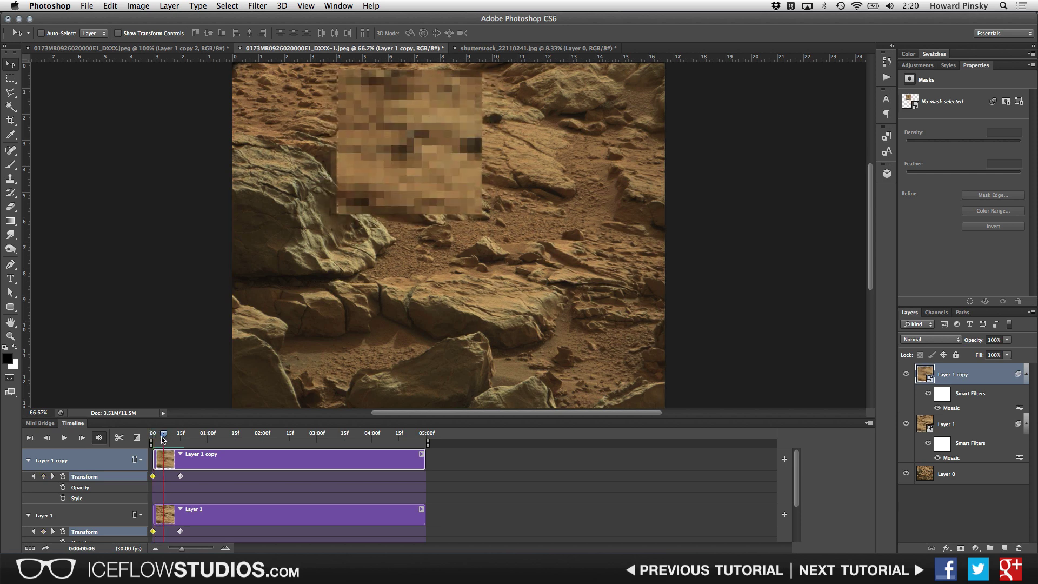
{"action": "left_click", "coordinate": [62, 488]}
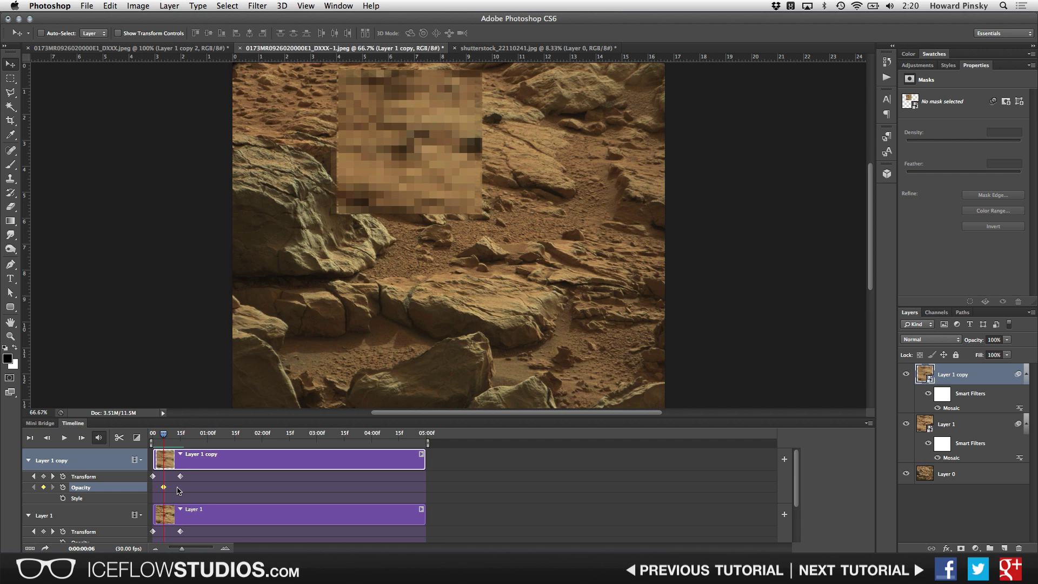
{"action": "key", "text": "0"}
{"action": "key", "text": "0"}
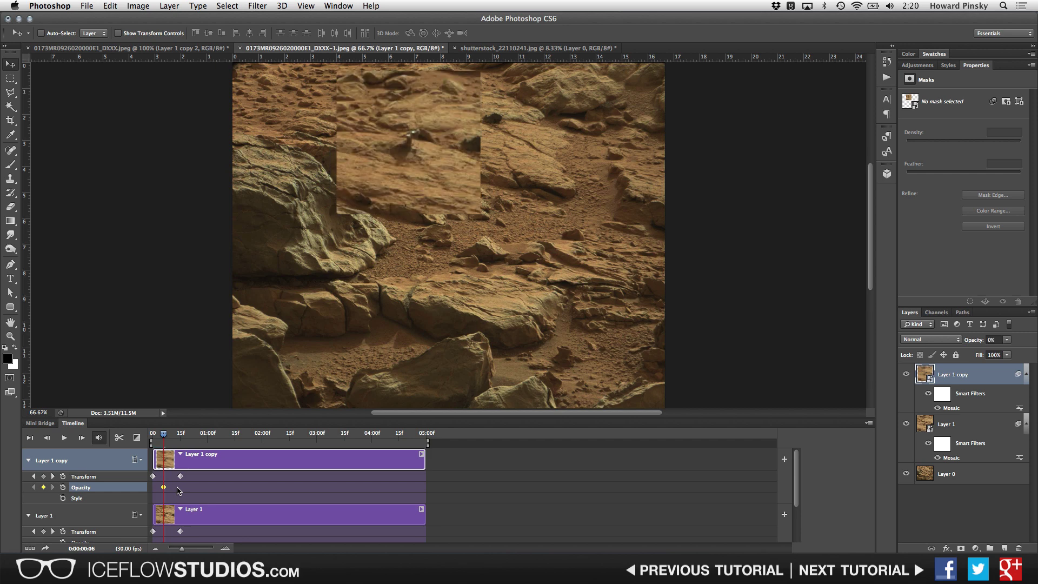
Step: Set Layer 1 copy's opacity to 100% at 0:00:00:15 to keyframe the end of its fade-in
{"action": "left_click_drag", "start_coordinate": [163, 433], "coordinate": [180, 432]}
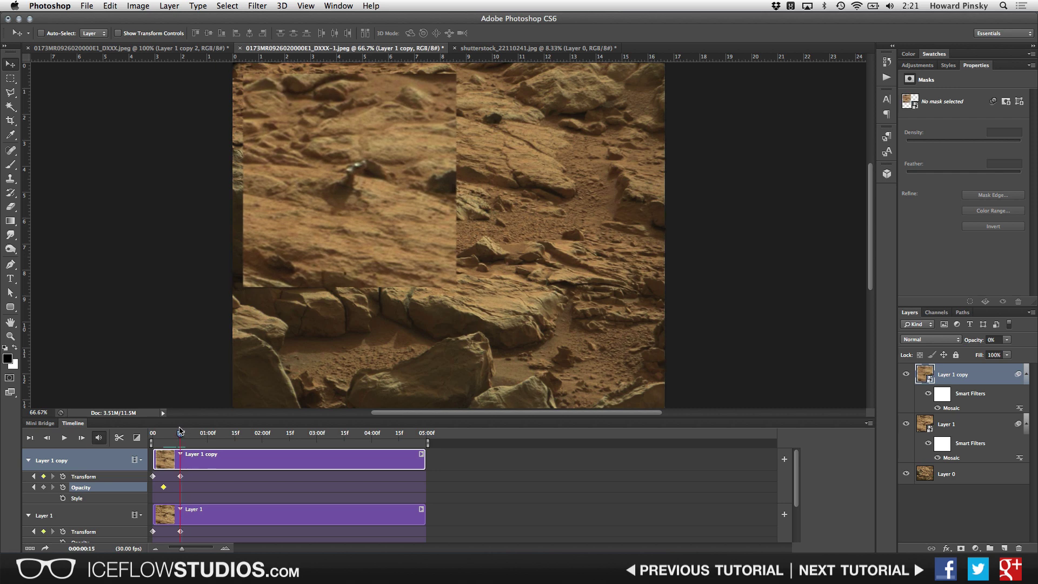
{"action": "key", "text": "0"}
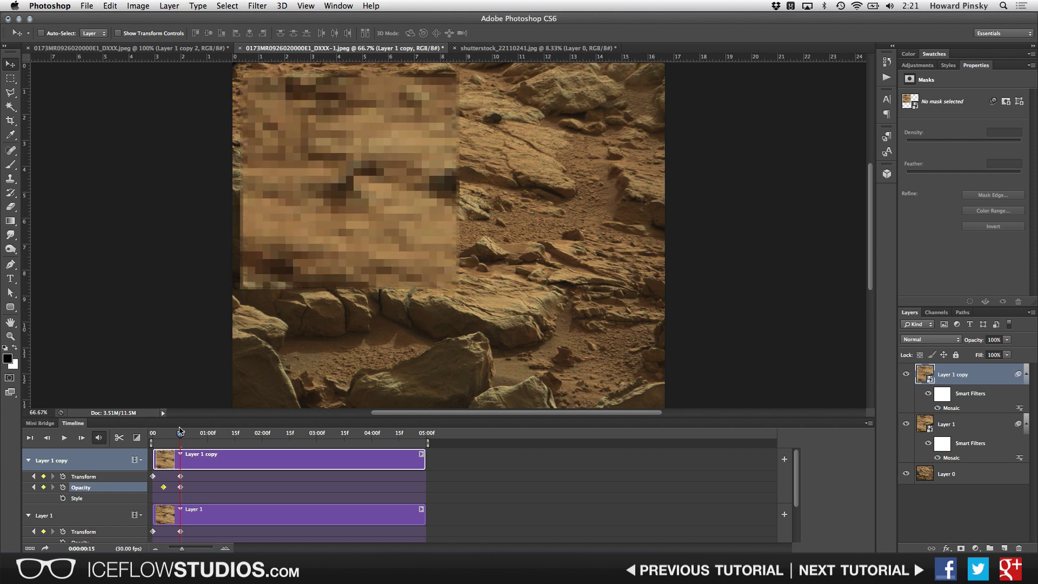
{"action": "mouse_move", "coordinate": [180, 431]}
{"action": "left_mouse_down"}
{"action": "mouse_move", "coordinate": [154, 436]}
{"action": "mouse_move", "coordinate": [180, 433]}
{"action": "left_mouse_up"}
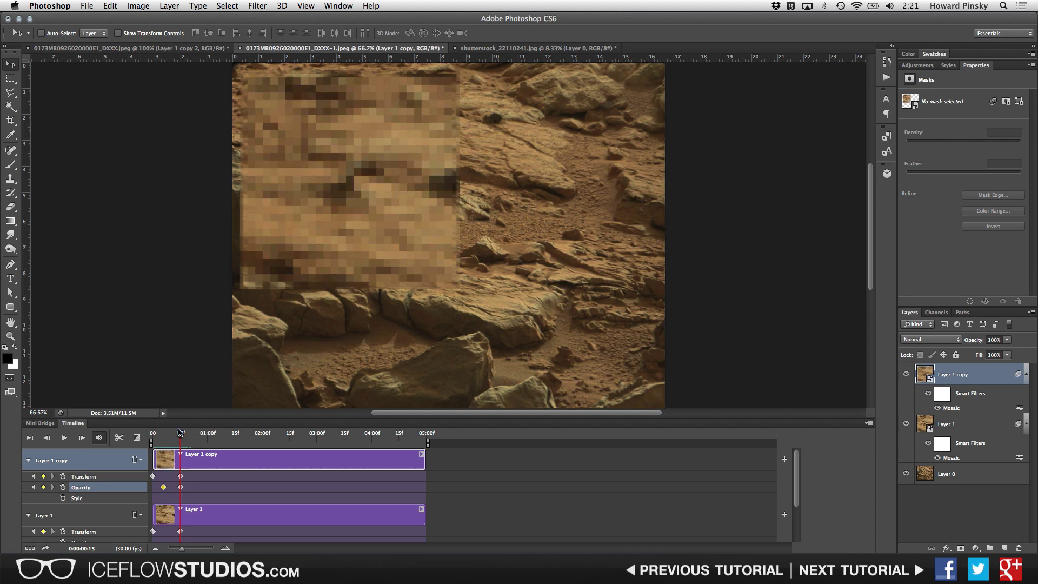
{"action": "left_click", "coordinate": [181, 434]}
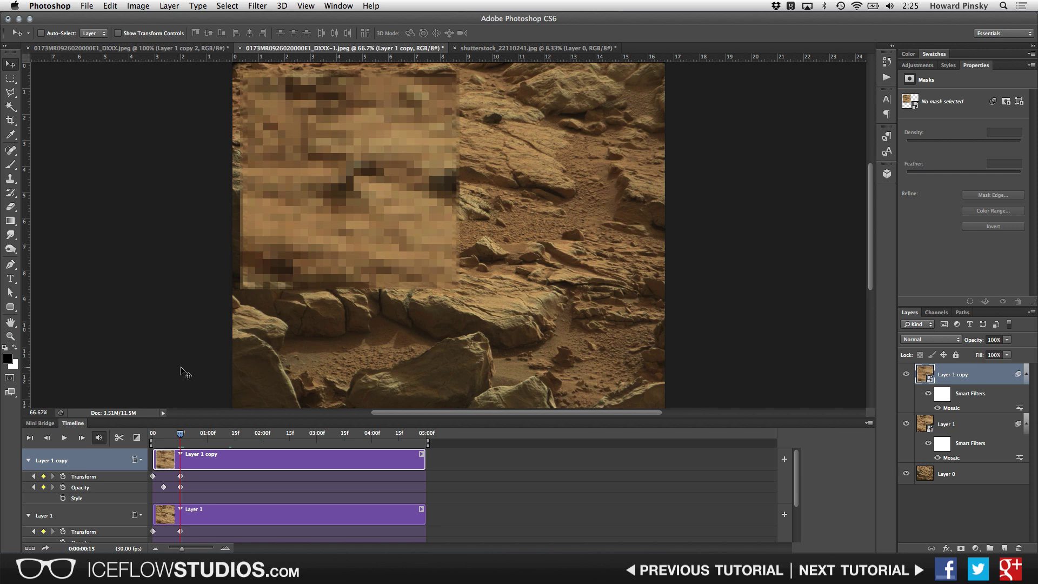
Step: Duplicate Layer 1 copy without its Mosaic filter and start the duplicate's clip at 0:00:00:22
{"action": "key", "text": "super+j"}
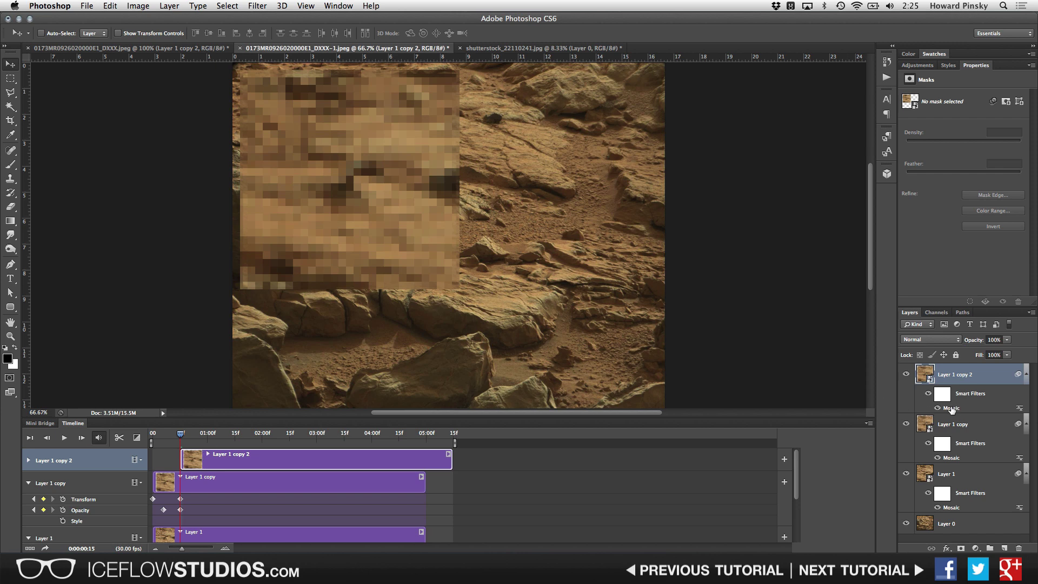
{"action": "left_click_drag", "start_coordinate": [956, 408], "coordinate": [1015, 546]}
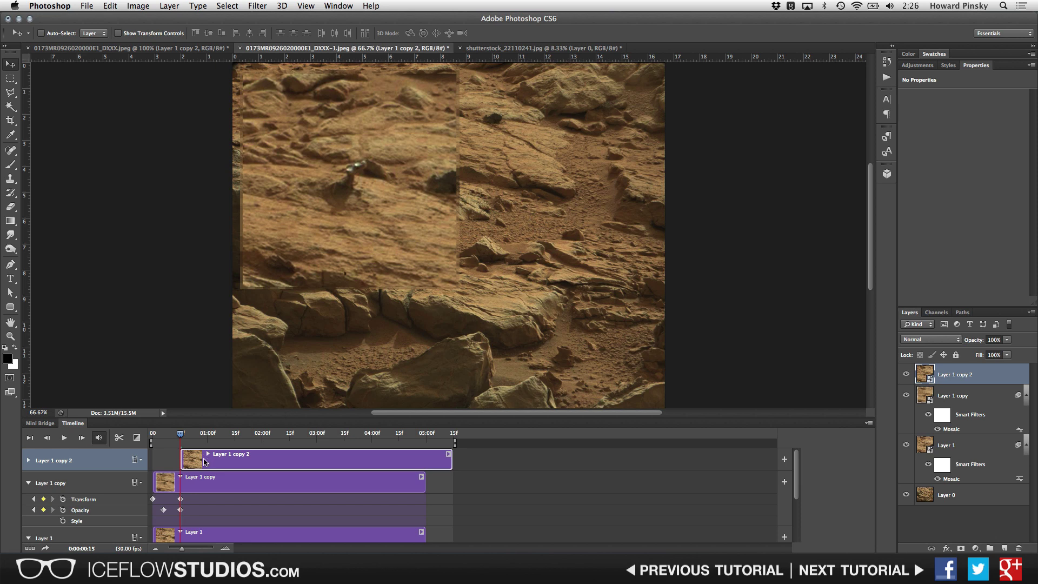
{"action": "left_click_drag", "start_coordinate": [204, 460], "coordinate": [193, 433]}
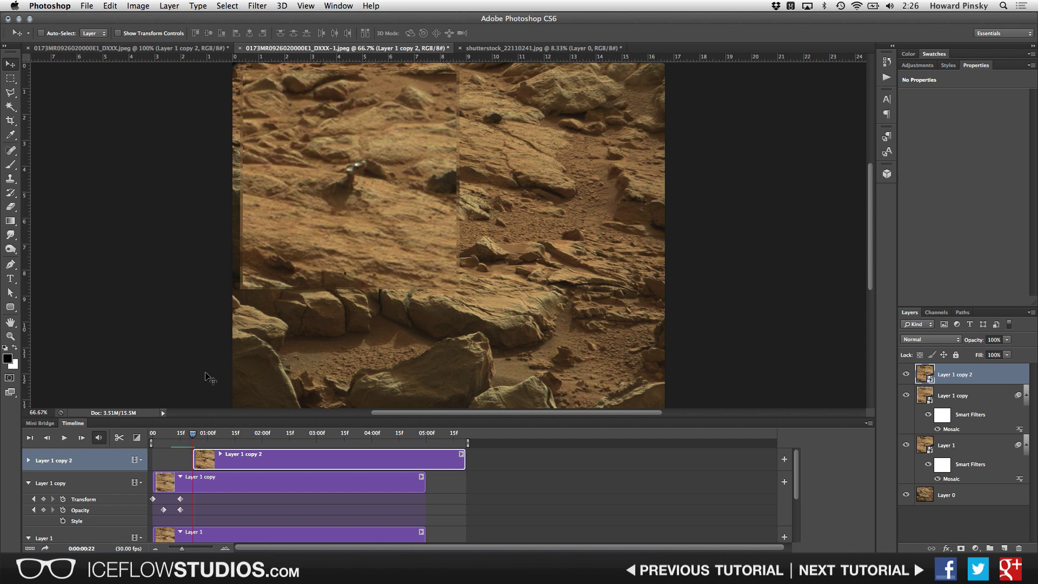
Step: Apply an Unsharp Mask smart filter to Layer 1 copy 2 with Amount 45%, Radius 21.0 pixels and Threshold 0
{"action": "left_click", "coordinate": [257, 5]}
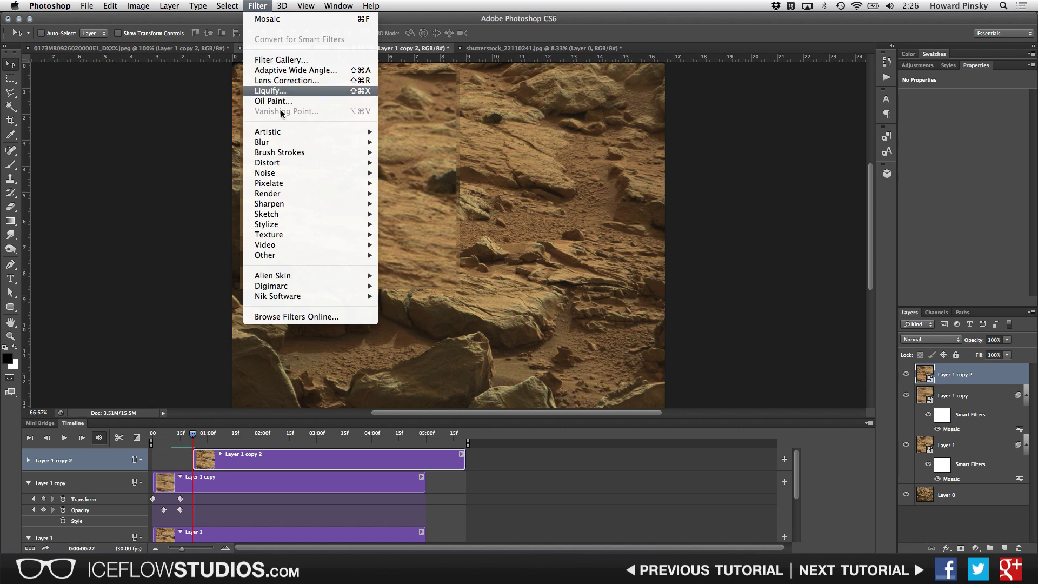
{"action": "mouse_move", "coordinate": [312, 204]}
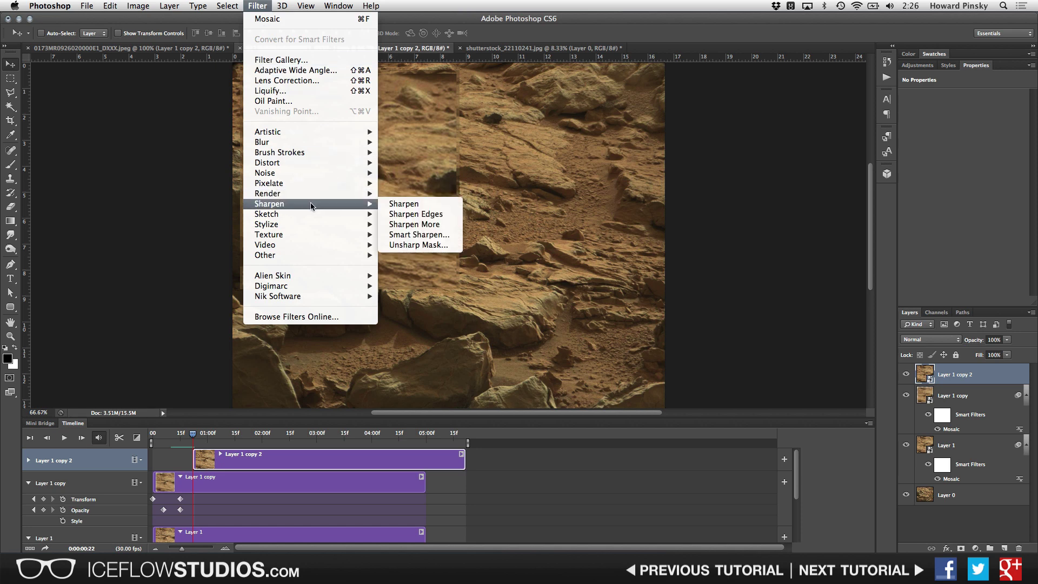
{"action": "left_click", "coordinate": [413, 245]}
{"action": "left_click_drag", "start_coordinate": [445, 96], "coordinate": [580, 115]}
{"action": "left_click", "coordinate": [552, 271]}
{"action": "left_click_drag", "start_coordinate": [552, 268], "coordinate": [539, 268]}
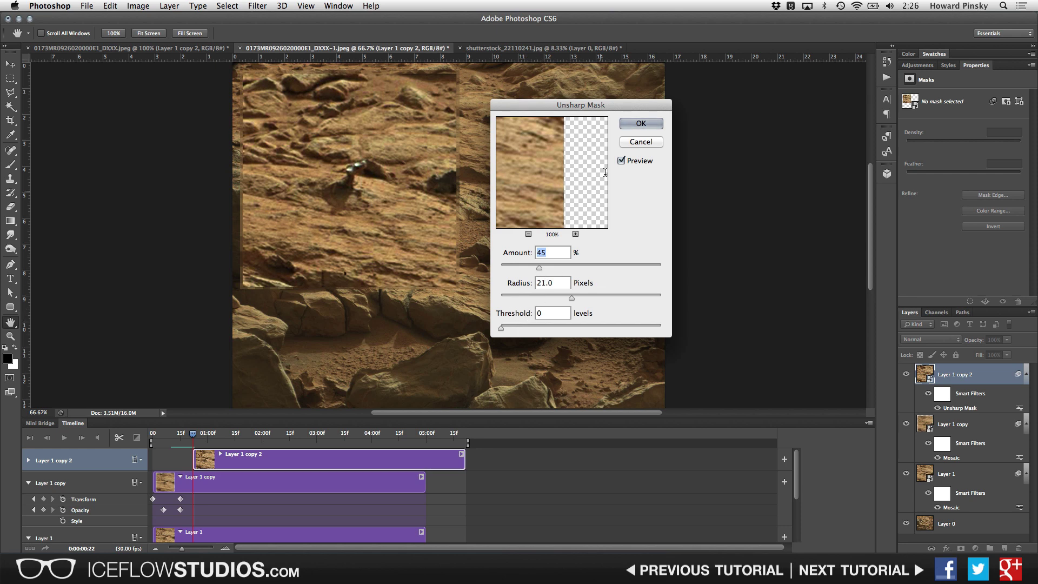
{"action": "left_click", "coordinate": [638, 124]}
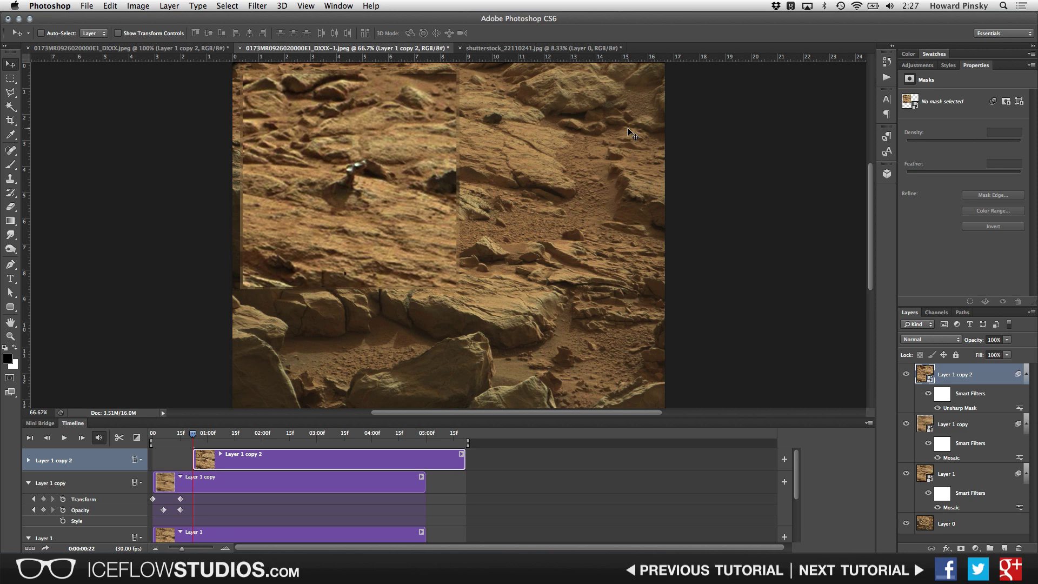
Step: Keyframe Layer 1 copy 2's opacity from 0% at 0:00:00:22 to 100% at 0:00:01:07 and scrub through the animation
{"action": "left_click", "coordinate": [28, 461]}
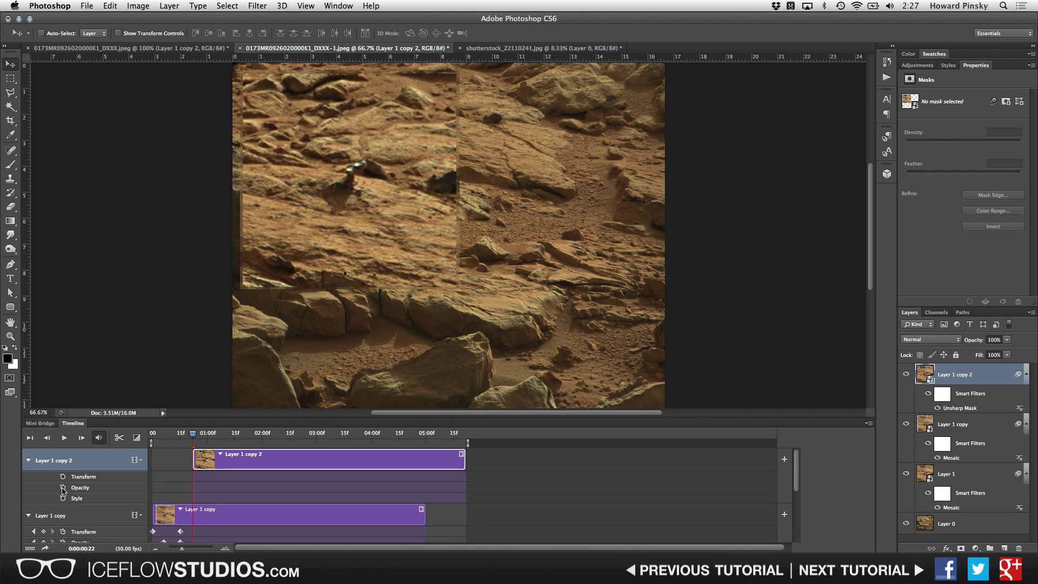
{"action": "left_click", "coordinate": [62, 488]}
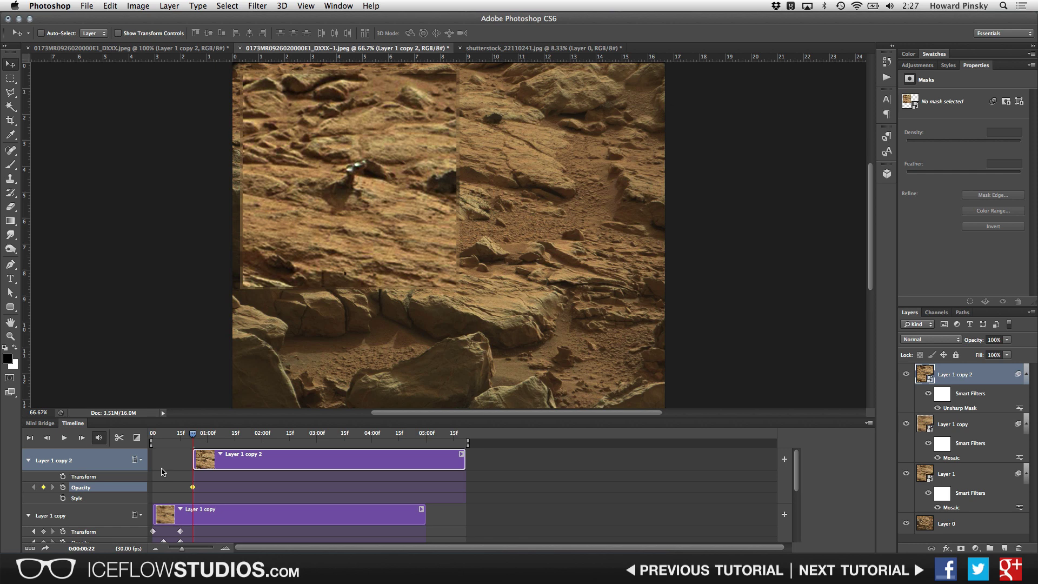
{"action": "key", "text": "0"}
{"action": "key", "text": "0"}
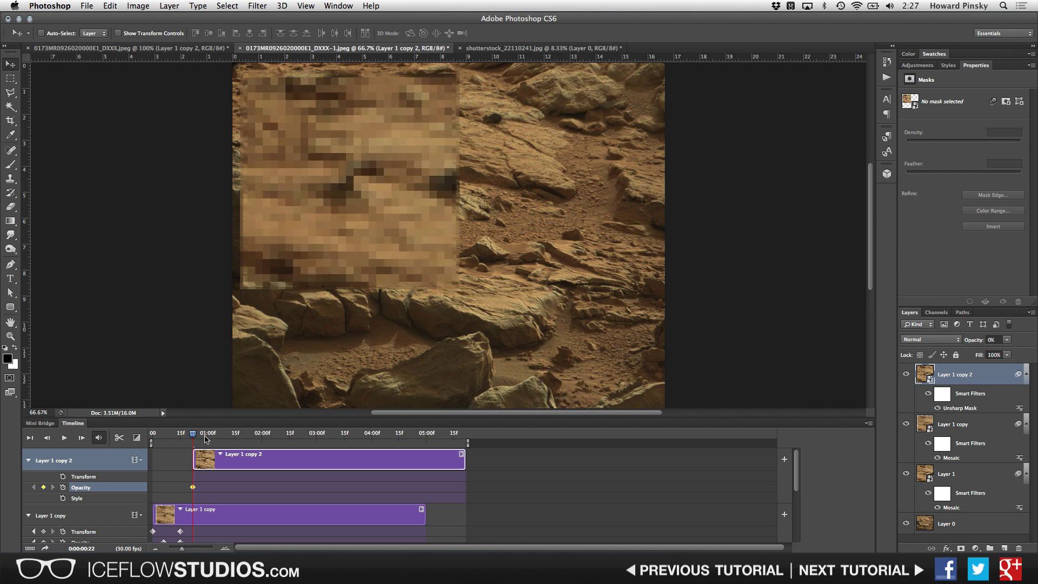
{"action": "left_click_drag", "start_coordinate": [193, 434], "coordinate": [219, 432]}
{"action": "key", "text": "0"}
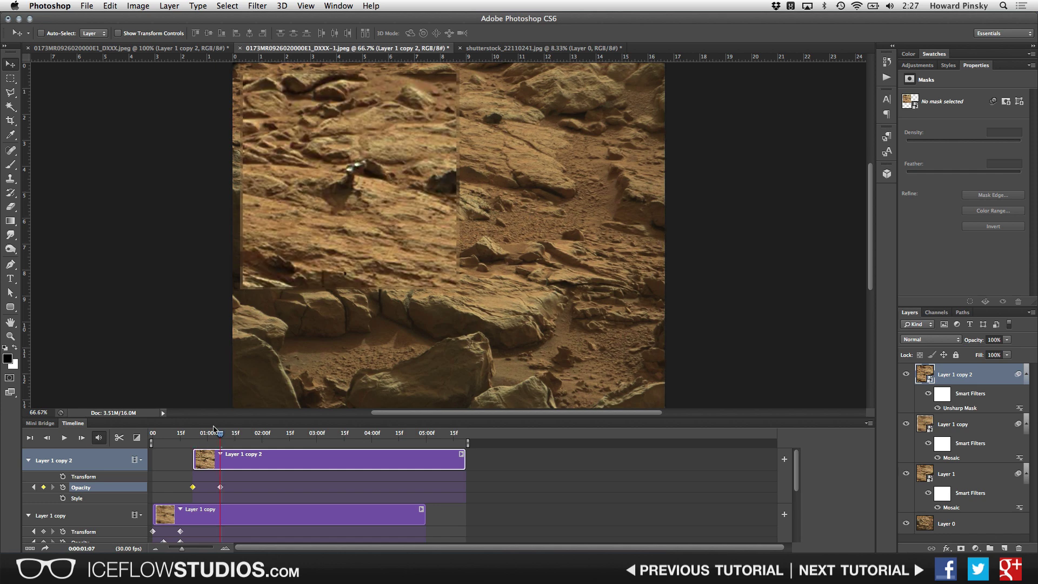
{"action": "left_click", "coordinate": [151, 433]}
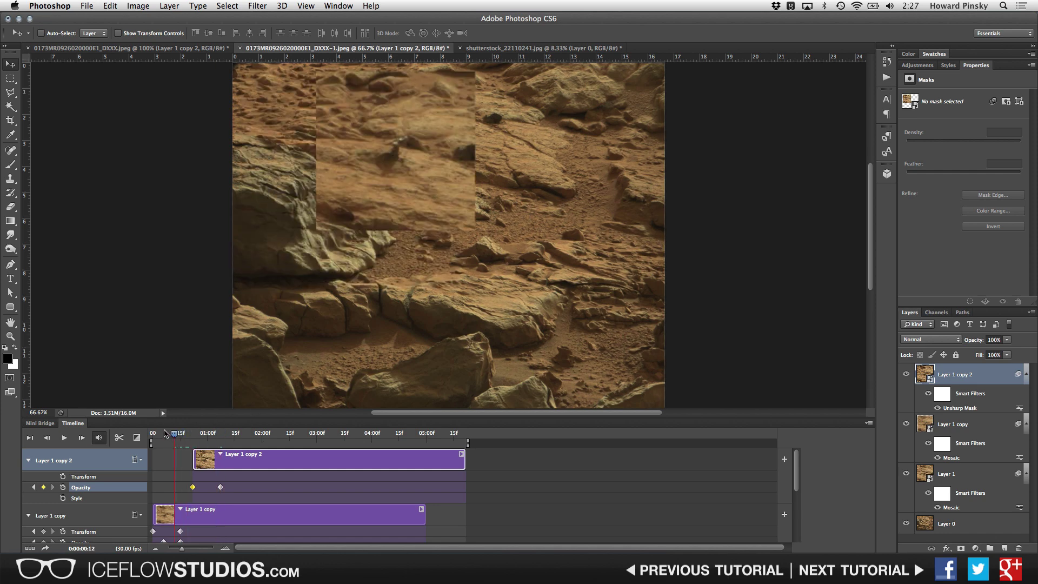
{"action": "left_click_drag", "start_coordinate": [149, 432], "coordinate": [220, 428]}
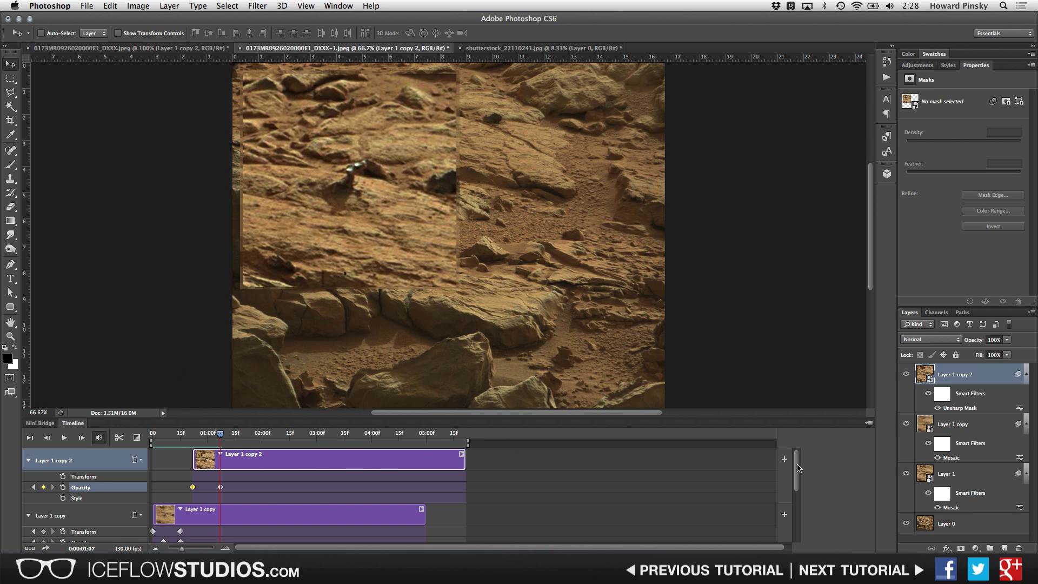
Step: Hold Layer 1 copy's opacity at 100% with a keyframe at 0:00:00:22 and fade it to 0% at 0:00:01:07
{"action": "left_click_drag", "start_coordinate": [799, 469], "coordinate": [796, 476]}
{"action": "left_click_drag", "start_coordinate": [220, 435], "coordinate": [197, 433]}
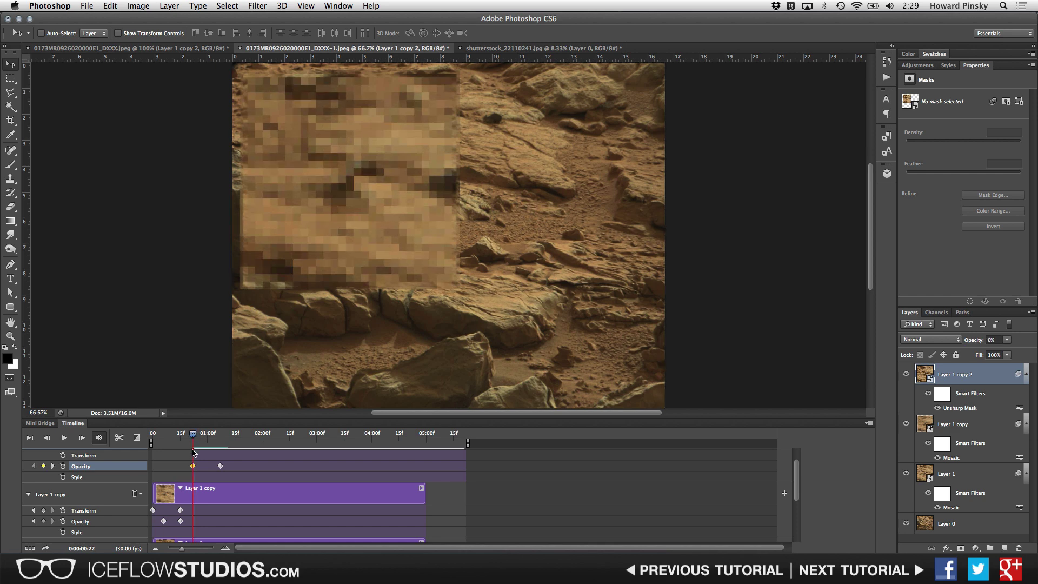
{"action": "left_click", "coordinate": [207, 499]}
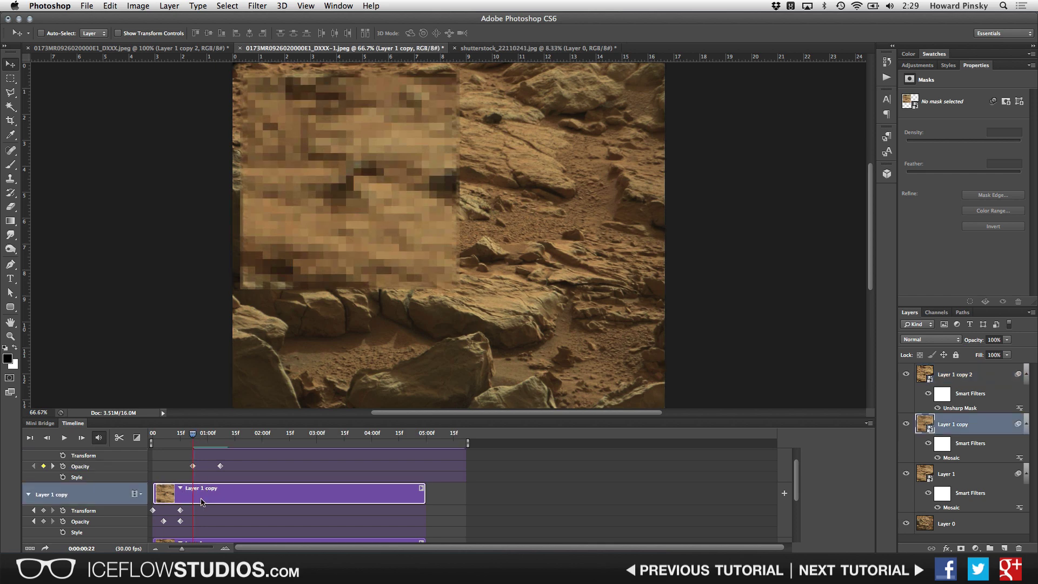
{"action": "left_click", "coordinate": [44, 521]}
{"action": "left_click_drag", "start_coordinate": [194, 437], "coordinate": [220, 436]}
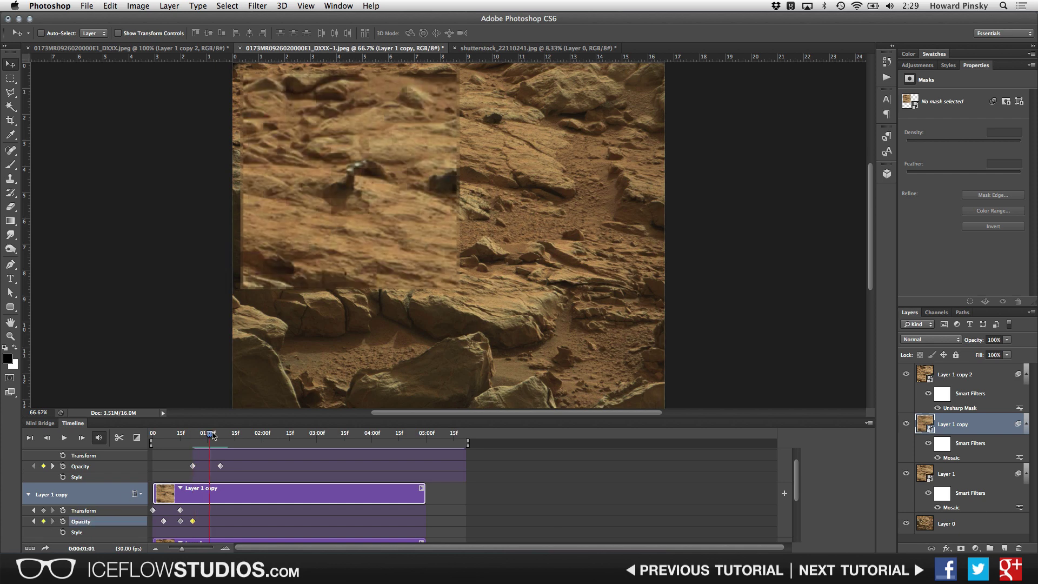
{"action": "key", "text": "0"}
{"action": "key", "text": "0"}
Step: Play the animation from the first frame to check the enlarging and enhancing sequence
{"action": "left_click_drag", "start_coordinate": [220, 434], "coordinate": [116, 426]}
{"action": "key", "text": "space"}
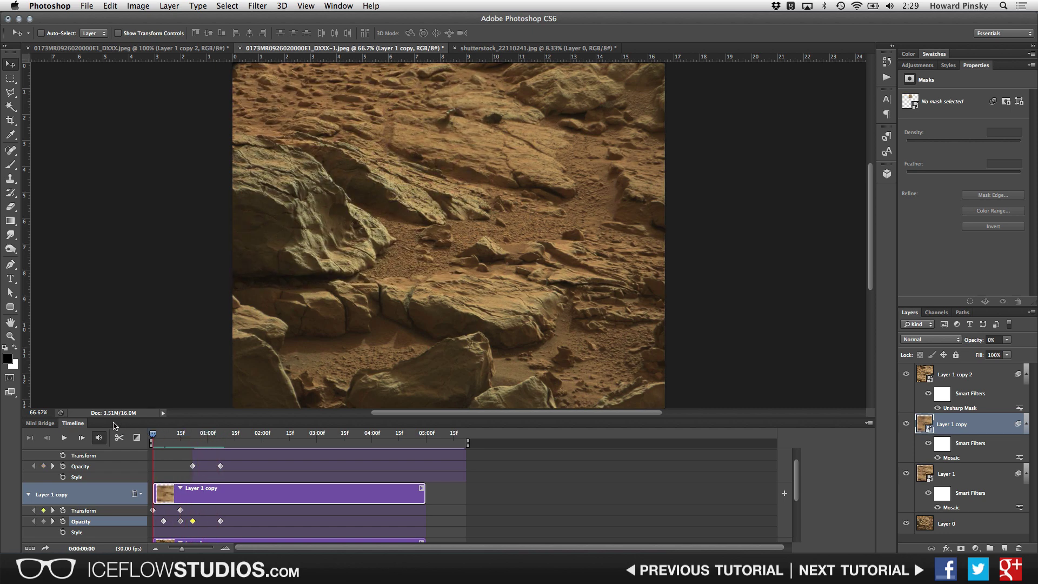
{"action": "key", "text": "space"}
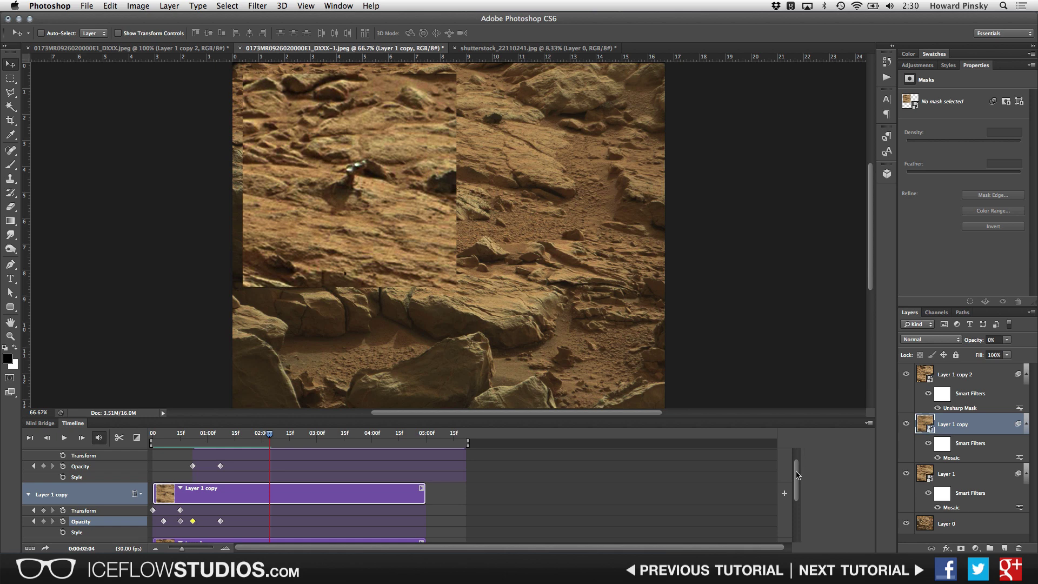
Step: Bring the skull from shutterstock_22110241.jpg into the Mars document at 0:00:01:07 and convert its layer to a Smart Object
{"action": "left_click_drag", "start_coordinate": [796, 475], "coordinate": [802, 452]}
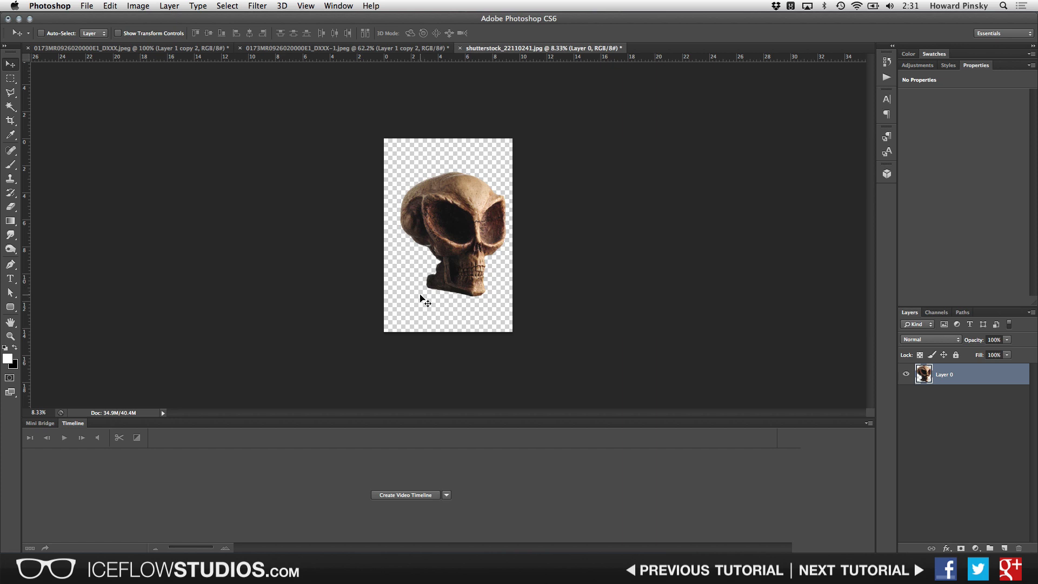
{"action": "left_click_drag", "start_coordinate": [454, 201], "coordinate": [424, 160]}
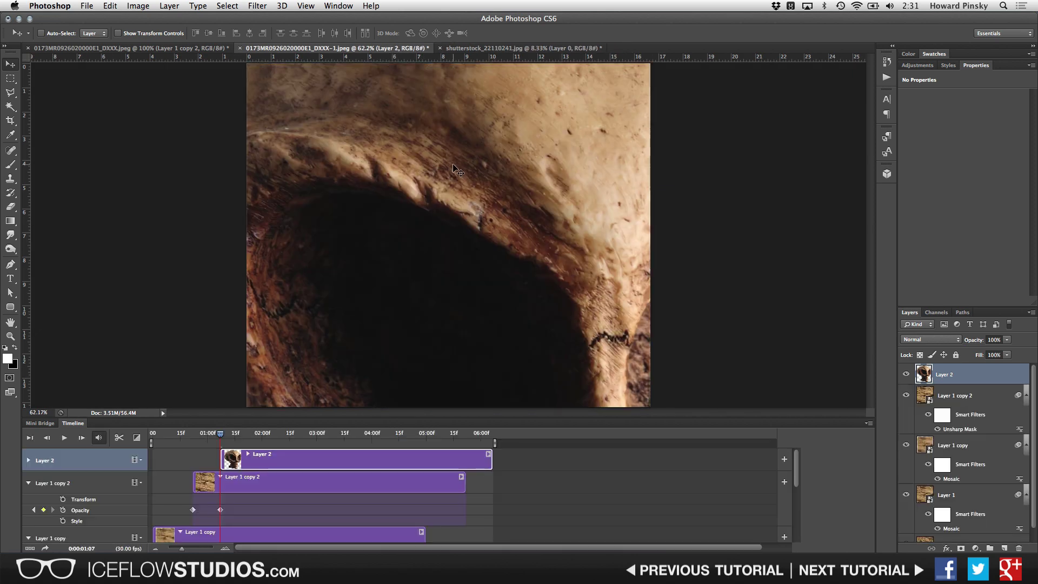
{"action": "right_click", "coordinate": [997, 372]}
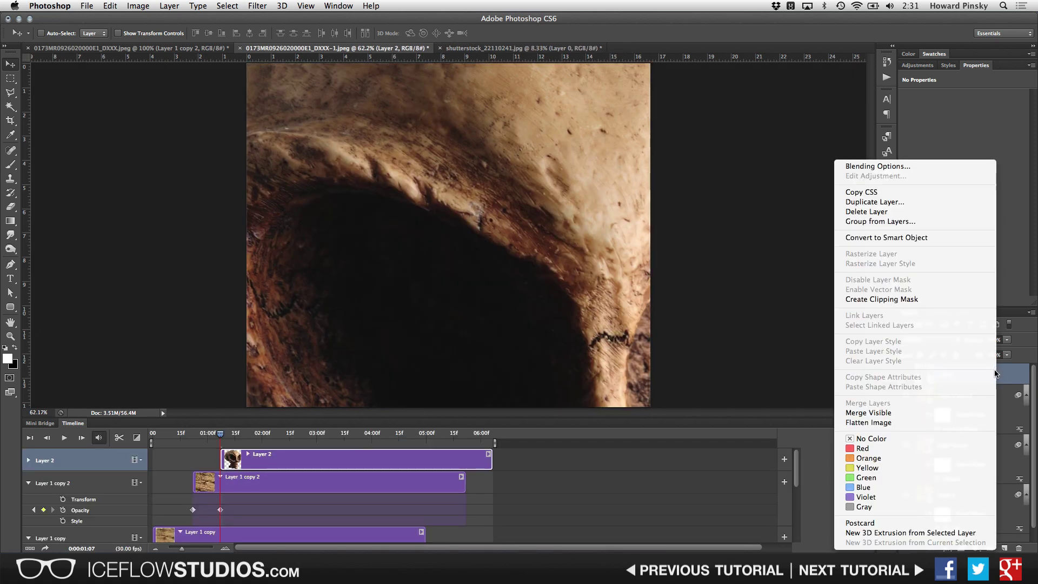
{"action": "left_click", "coordinate": [934, 238]}
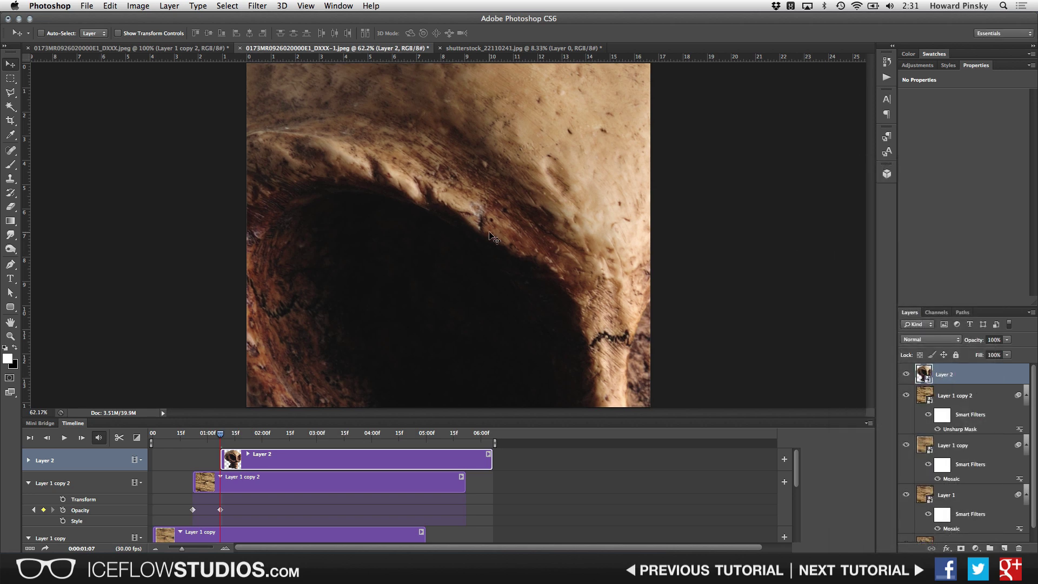
Step: Scale the skull on Layer 2 down to about 6.26% and place it over the small dark object in the enlarged area
{"action": "key", "text": "super+t"}
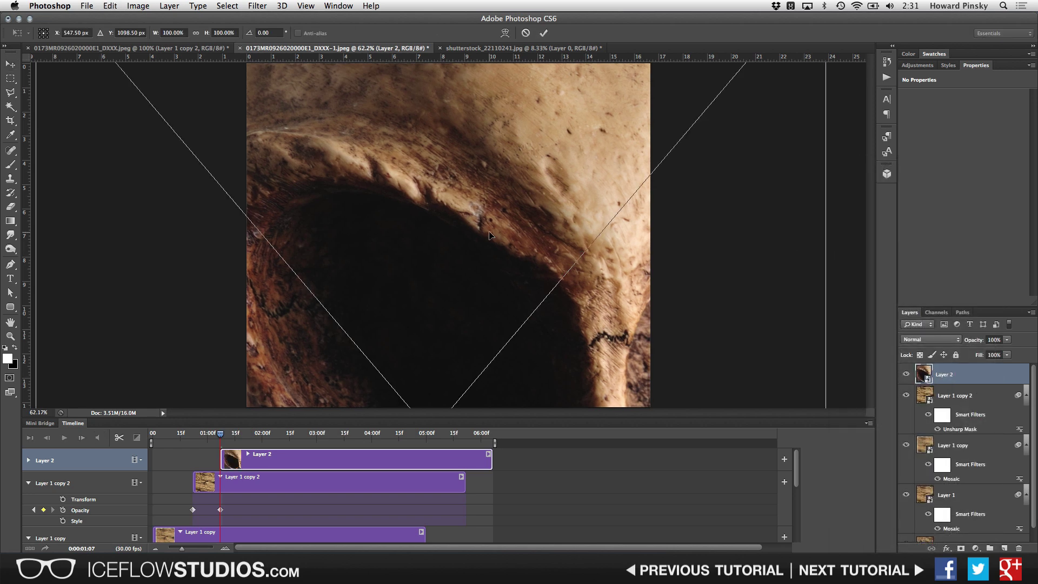
{"action": "key", "text": "super+0"}
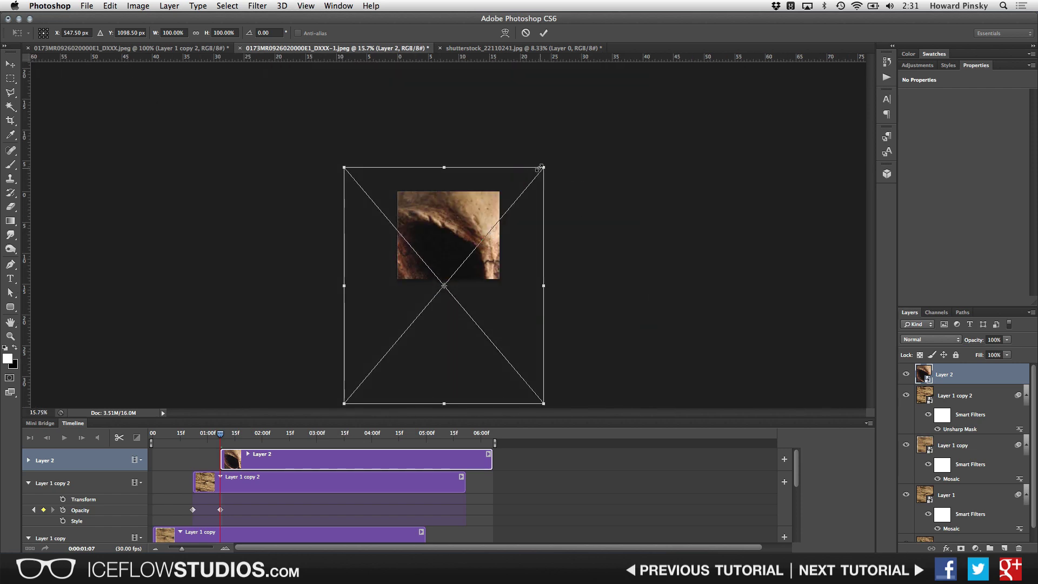
{"action": "left_click_drag", "start_coordinate": [543, 167], "coordinate": [458, 272]}
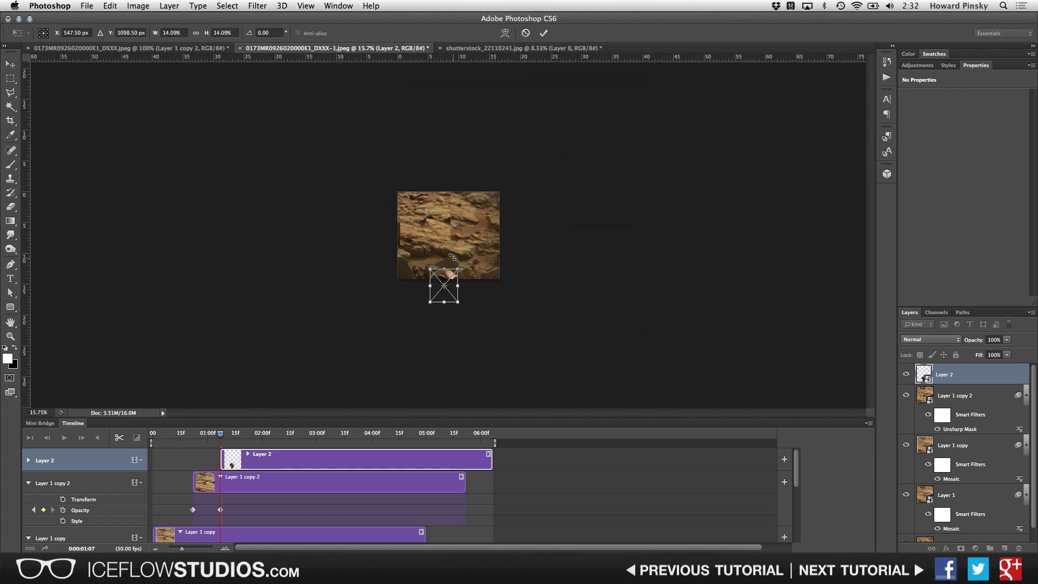
{"action": "key", "text": "super+0"}
{"action": "left_click_drag", "start_coordinate": [443, 335], "coordinate": [400, 210]}
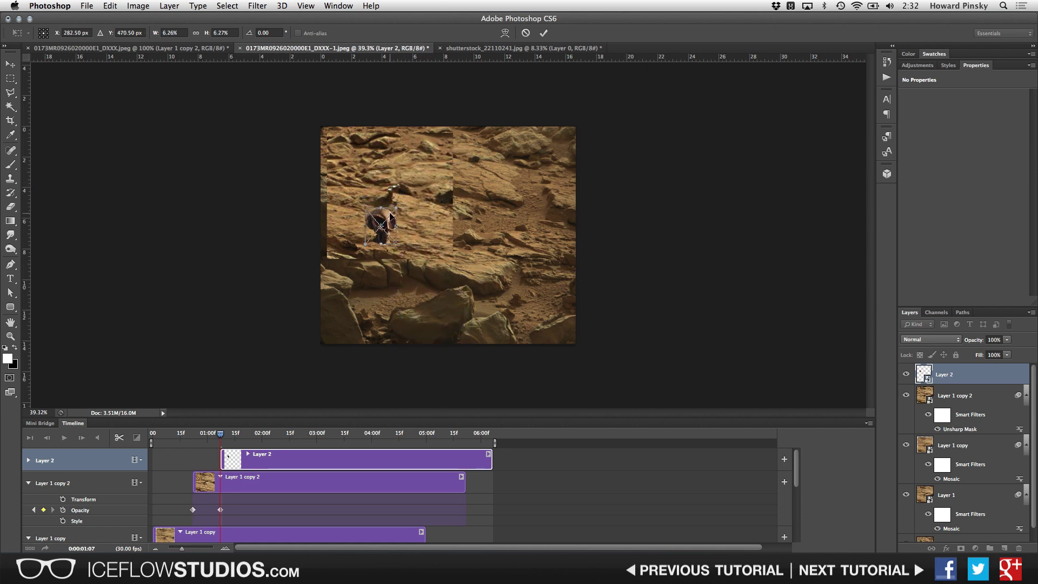
{"action": "key", "text": "Return"}
{"action": "scroll", "coordinate": [389, 213], "scroll_direction": "up", "scroll_amount": 5}
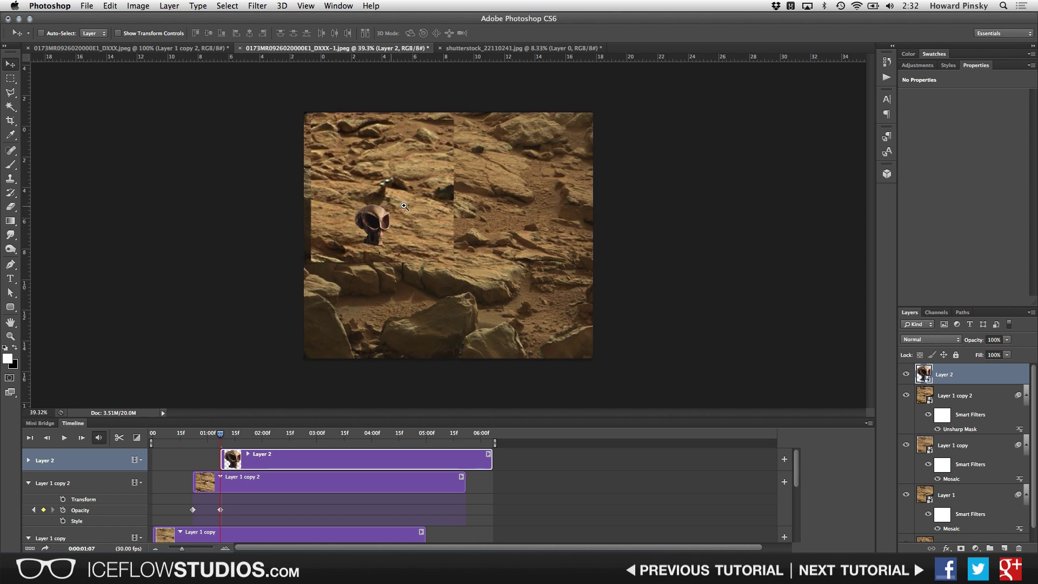
{"action": "scroll", "coordinate": [390, 214], "scroll_direction": "left", "scroll_amount": 2}
{"action": "left_click_drag", "start_coordinate": [368, 257], "coordinate": [386, 184]}
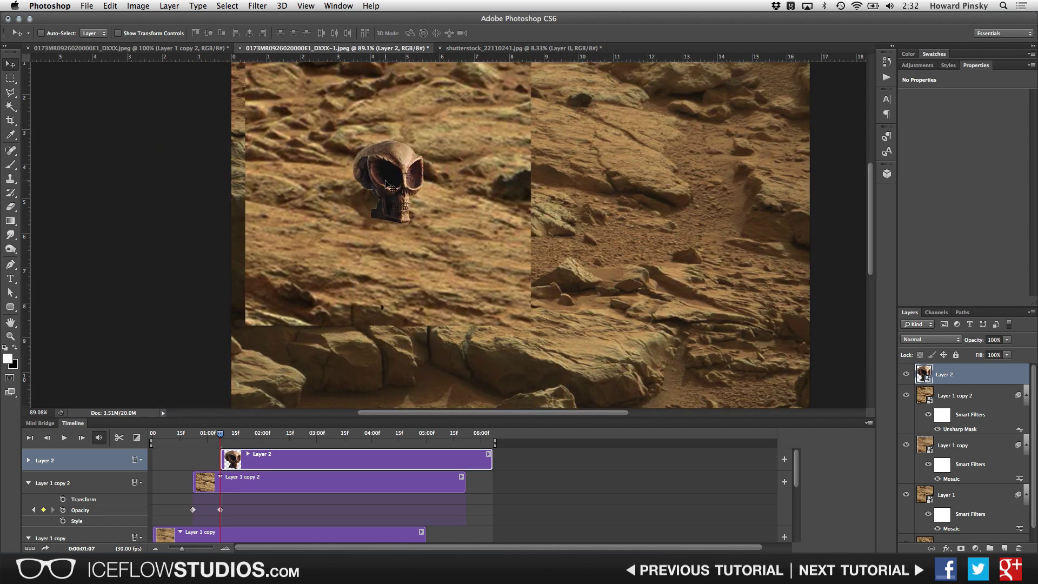
Step: Distort the skull by pulling its four corners individually to make it narrower and shorter over the dark object
{"action": "key", "text": "ctrl+t"}
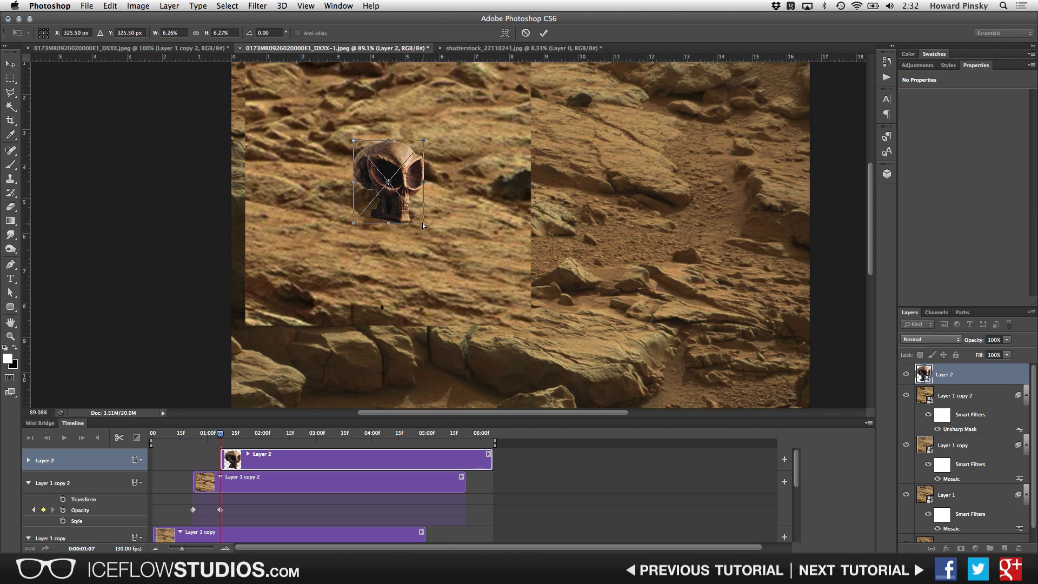
{"action": "left_click_drag", "start_coordinate": [423, 223], "coordinate": [413, 214]}
{"action": "left_click_drag", "start_coordinate": [354, 141], "coordinate": [368, 148]}
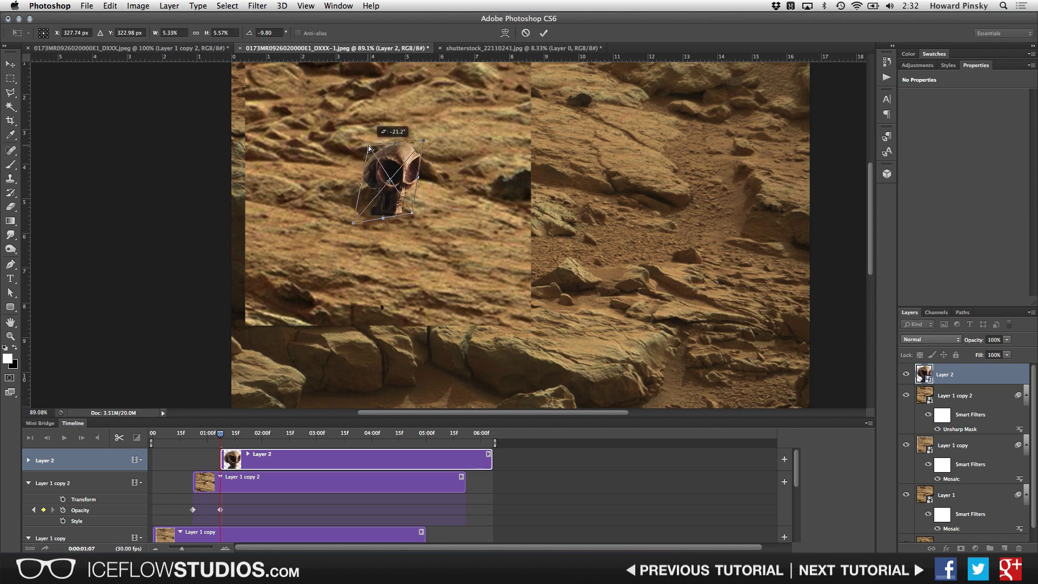
{"action": "left_click_drag", "start_coordinate": [352, 222], "coordinate": [358, 207]}
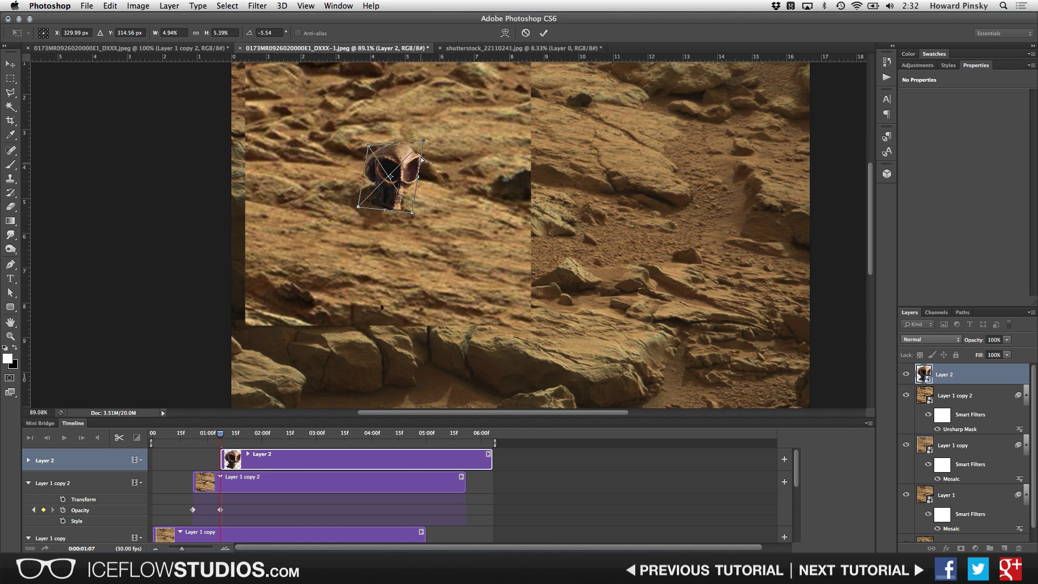
{"action": "left_click_drag", "start_coordinate": [425, 142], "coordinate": [427, 144]}
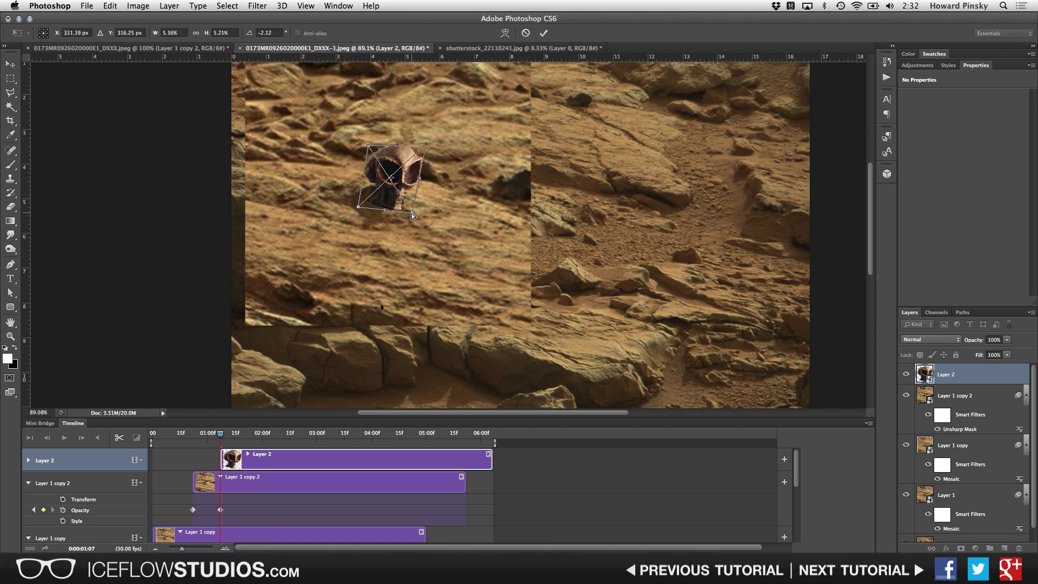
{"action": "key", "text": "Return"}
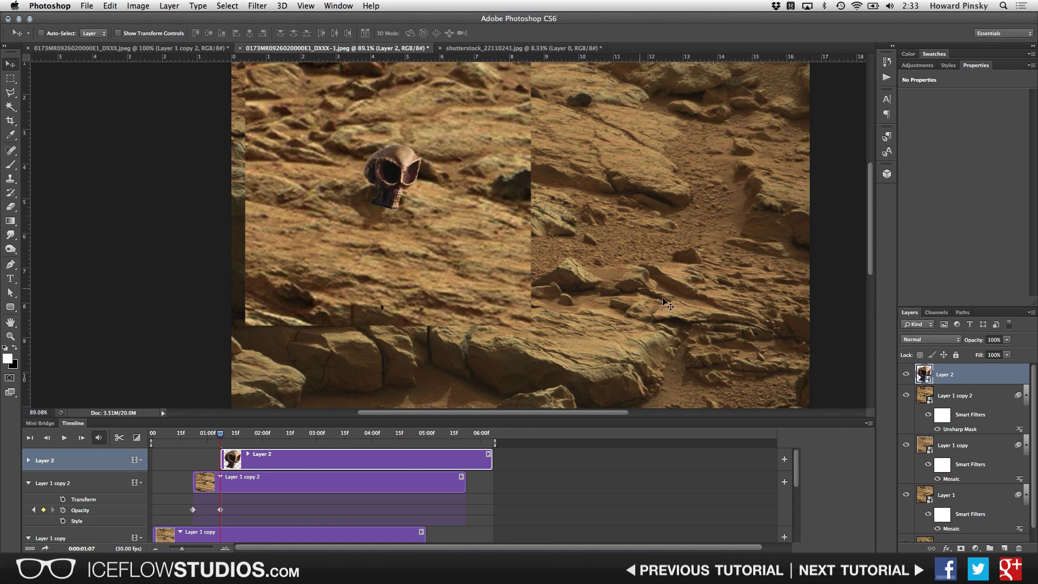
Step: Compare the skull with the object beneath it, shift it slightly upward and reshape it to fit that object
{"action": "left_click", "coordinate": [906, 373]}
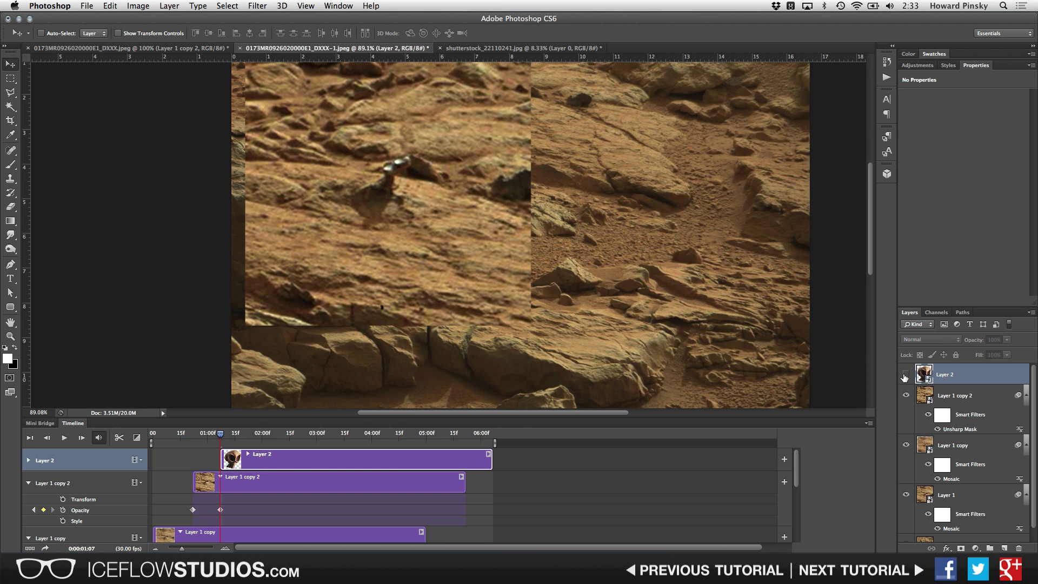
{"action": "left_click", "coordinate": [906, 374]}
{"action": "mouse_move", "coordinate": [401, 188]}
{"action": "left_mouse_down"}
{"action": "mouse_move", "coordinate": [390, 156]}
{"action": "mouse_move", "coordinate": [402, 185]}
{"action": "left_mouse_up"}
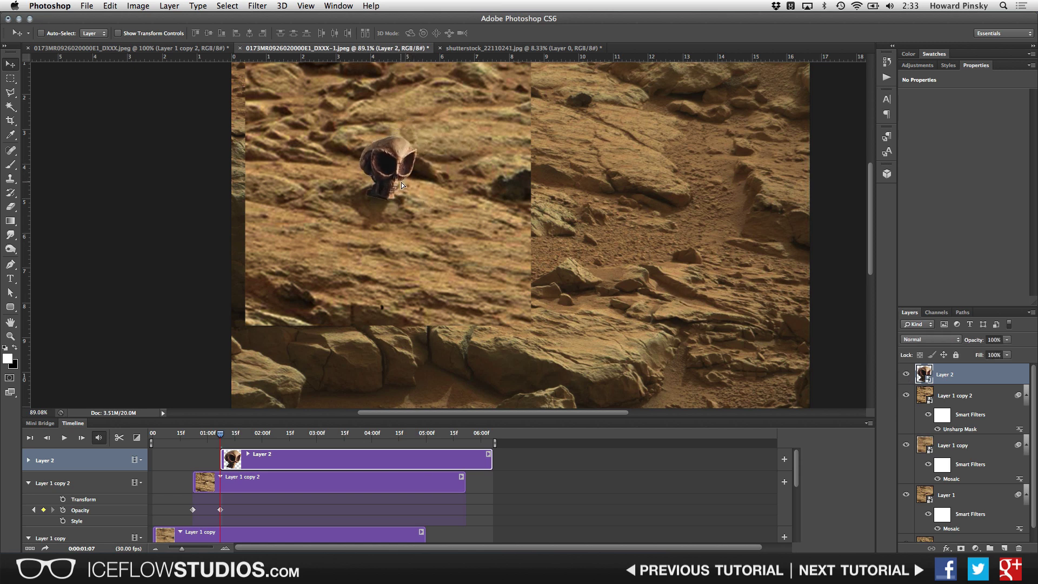
{"action": "key", "text": "ctrl+t"}
{"action": "left_click_drag", "start_coordinate": [423, 134], "coordinate": [412, 163]}
{"action": "key", "text": "Return"}
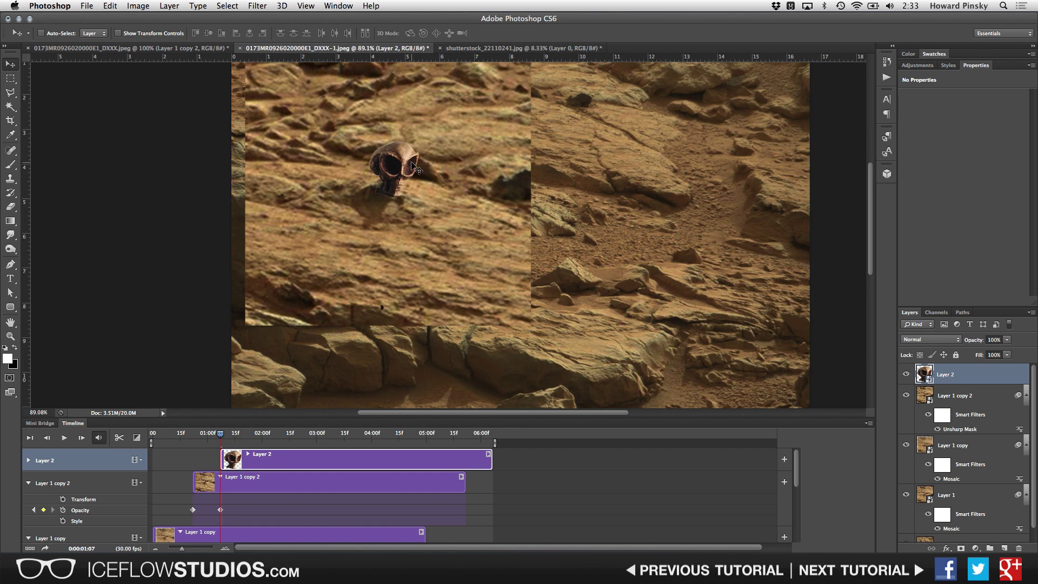
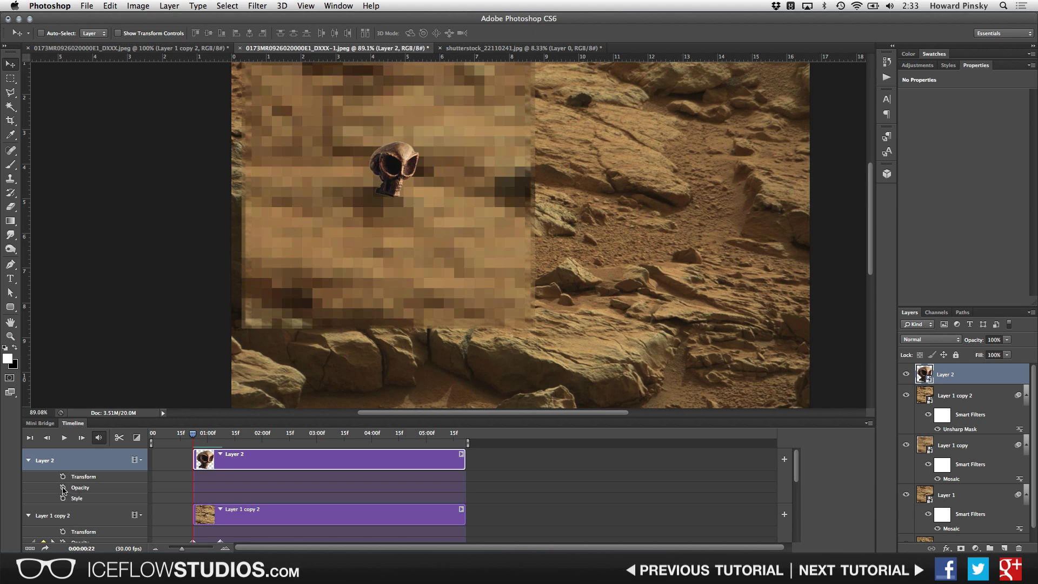
Step: Keyframe Layer 2's opacity from 0% at 0:00:00:22 to 100% at 0:00:01:07 and scrub through the fade
{"action": "left_click", "coordinate": [62, 487]}
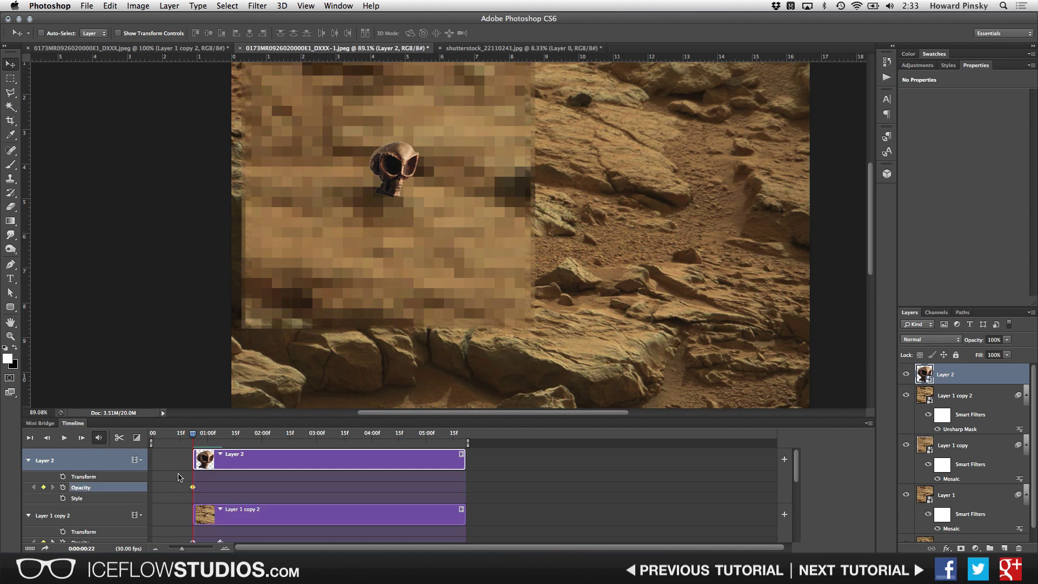
{"action": "key", "text": "0"}
{"action": "key", "text": "0"}
{"action": "left_click", "coordinate": [216, 433]}
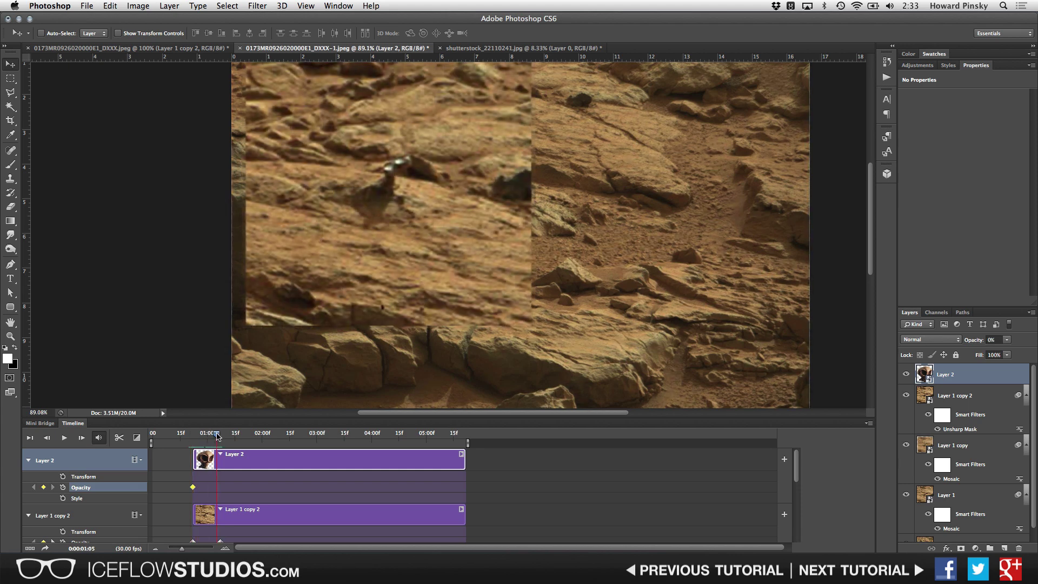
{"action": "left_click_drag", "start_coordinate": [217, 436], "coordinate": [220, 436]}
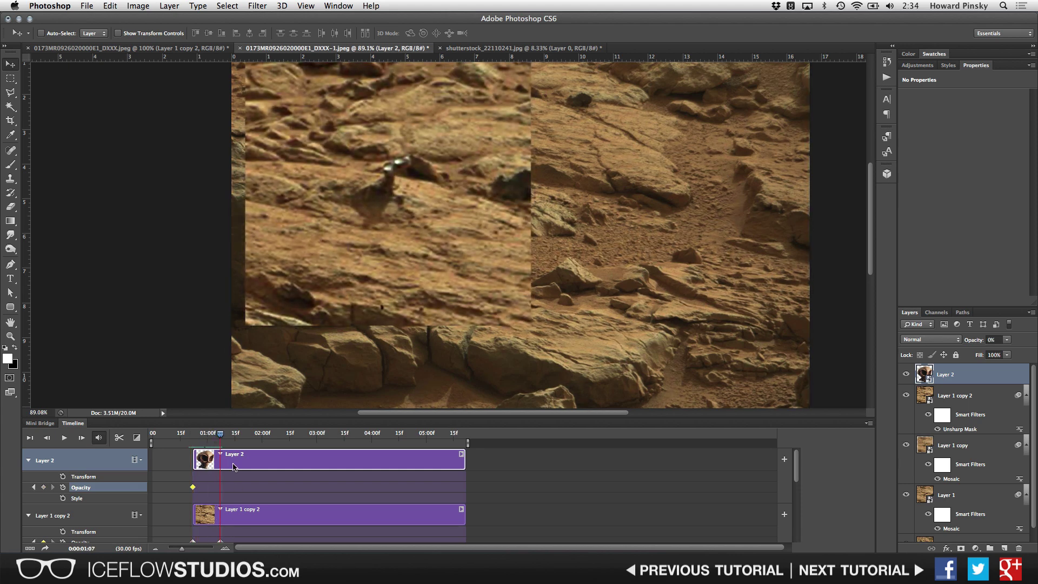
{"action": "key", "text": "0"}
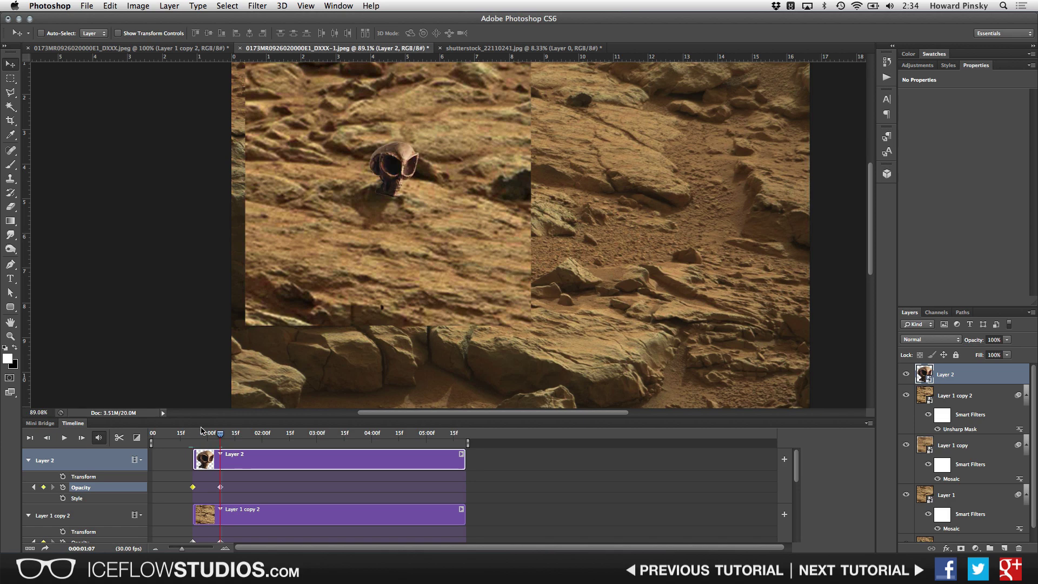
{"action": "left_click_drag", "start_coordinate": [191, 436], "coordinate": [219, 435]}
Step: Add a layer mask to Layer 2 and paint out the base of the skull with a black brush
{"action": "left_click", "coordinate": [960, 548]}
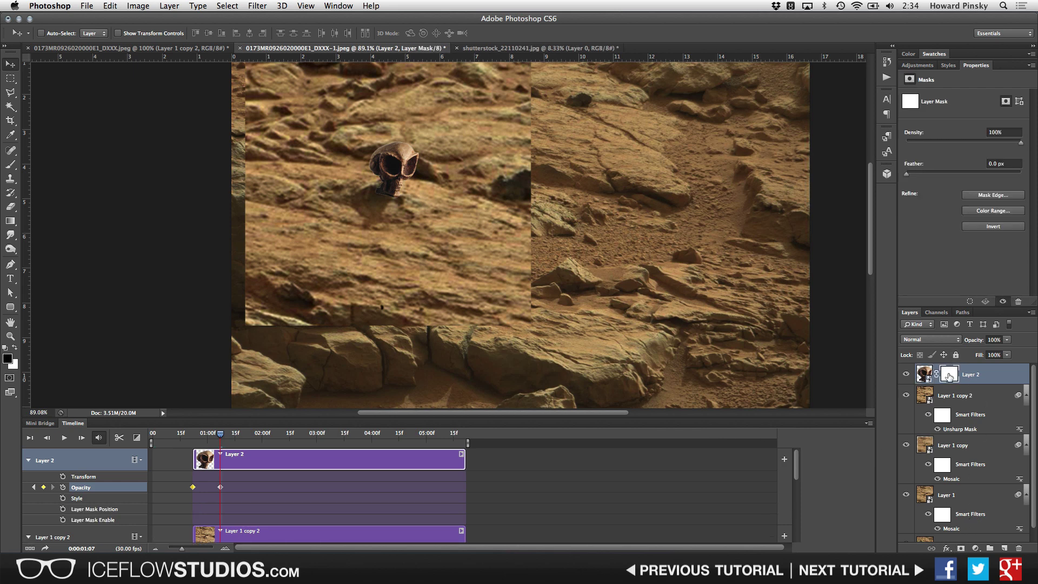
{"action": "key", "text": "b"}
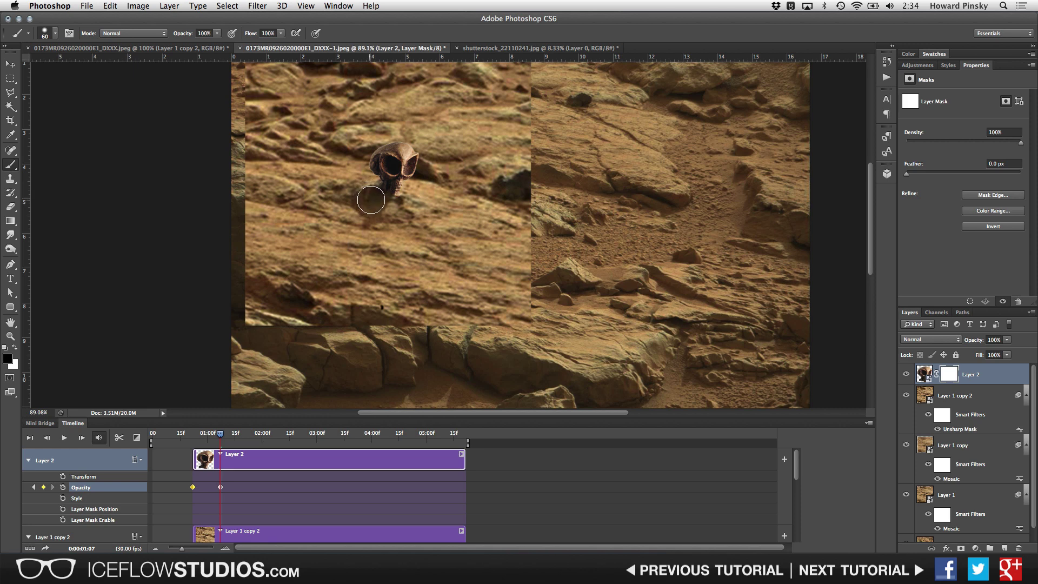
{"action": "left_click_drag", "start_coordinate": [373, 203], "coordinate": [382, 210]}
{"action": "key", "text": "v"}
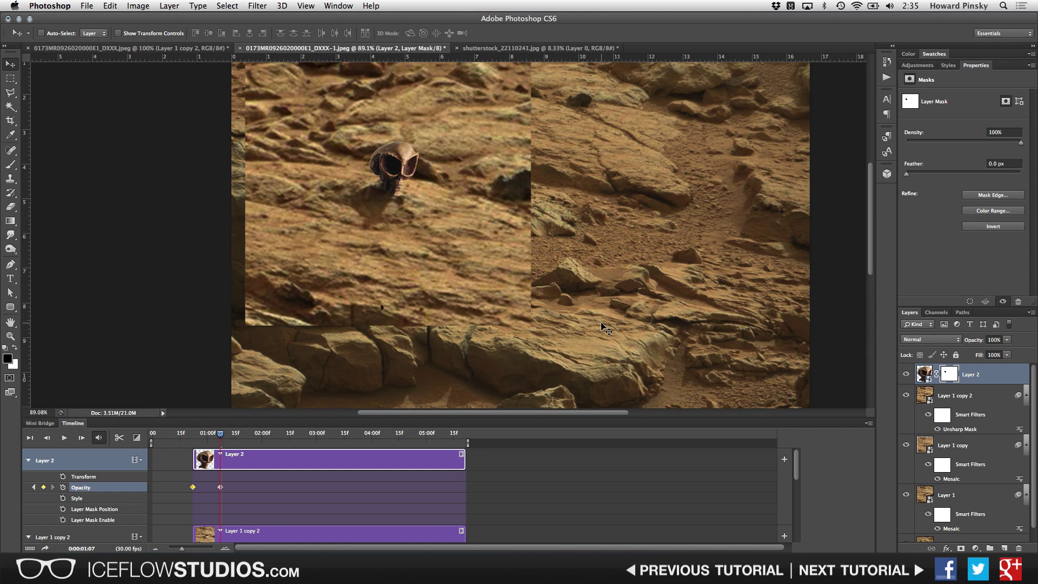
Step: Add a Brightness/Contrast adjustment clipped to the skull layer, with brightness -20 and increased contrast
{"action": "left_click", "coordinate": [975, 547]}
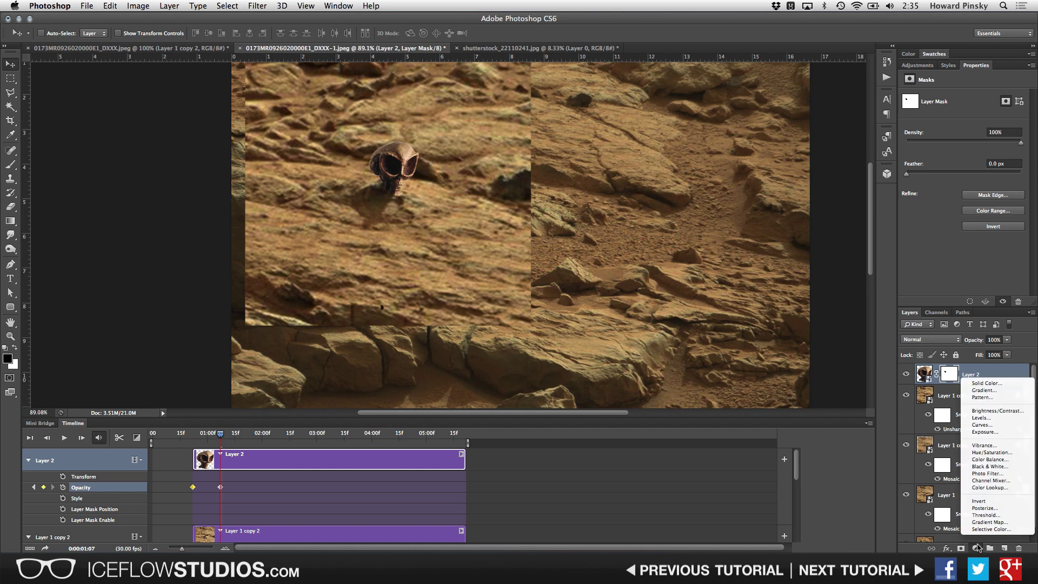
{"action": "left_click", "coordinate": [1007, 410]}
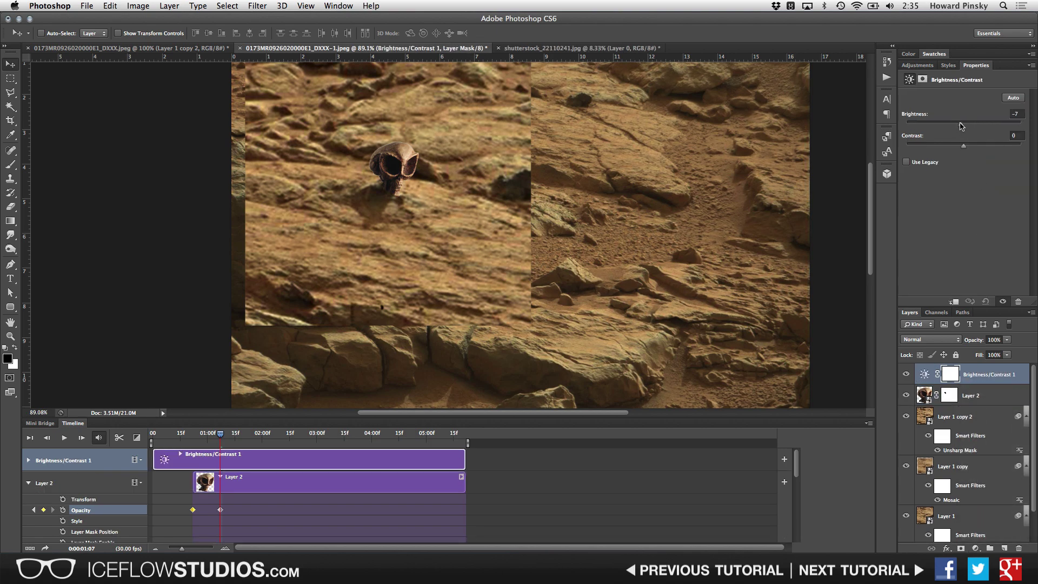
{"action": "left_click_drag", "start_coordinate": [961, 126], "coordinate": [980, 146]}
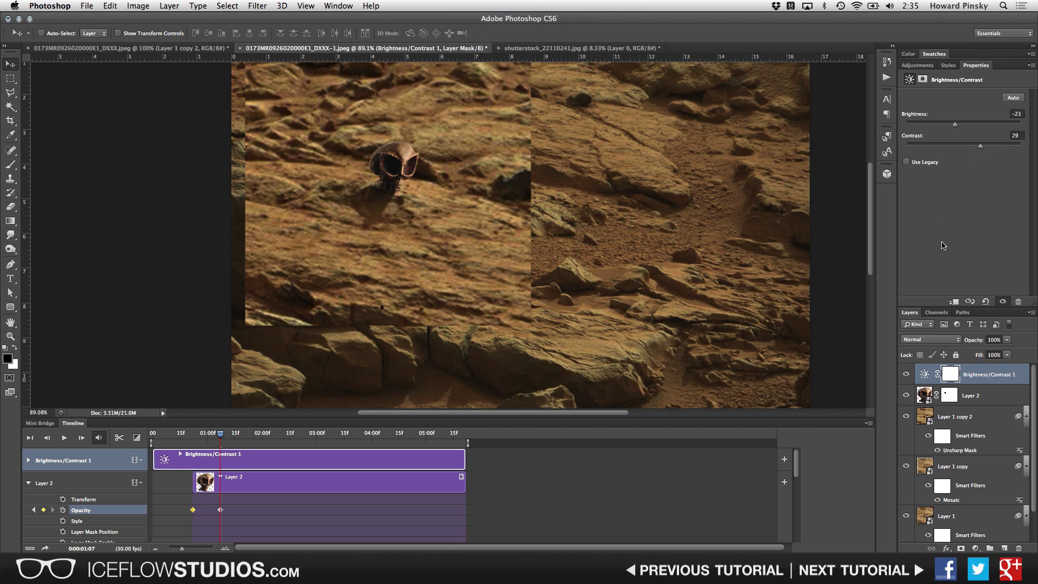
{"action": "left_click", "coordinate": [954, 303]}
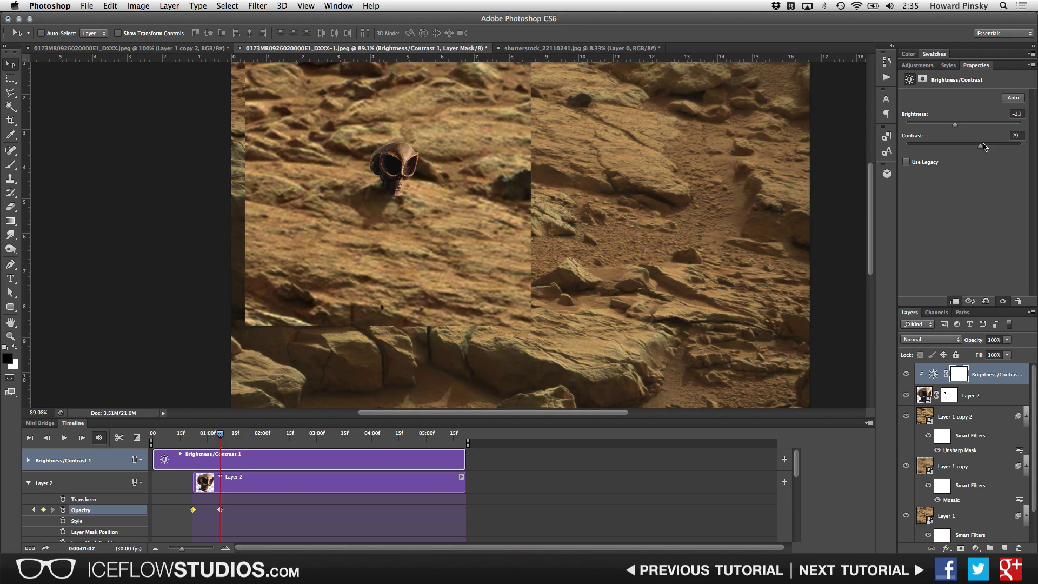
{"action": "left_click_drag", "start_coordinate": [983, 146], "coordinate": [959, 126]}
Step: Add a Hue/Saturation adjustment clipped to the skull layer and adjust its saturation and hue to match the rocks
{"action": "left_click", "coordinate": [975, 548]}
{"action": "left_click", "coordinate": [993, 452]}
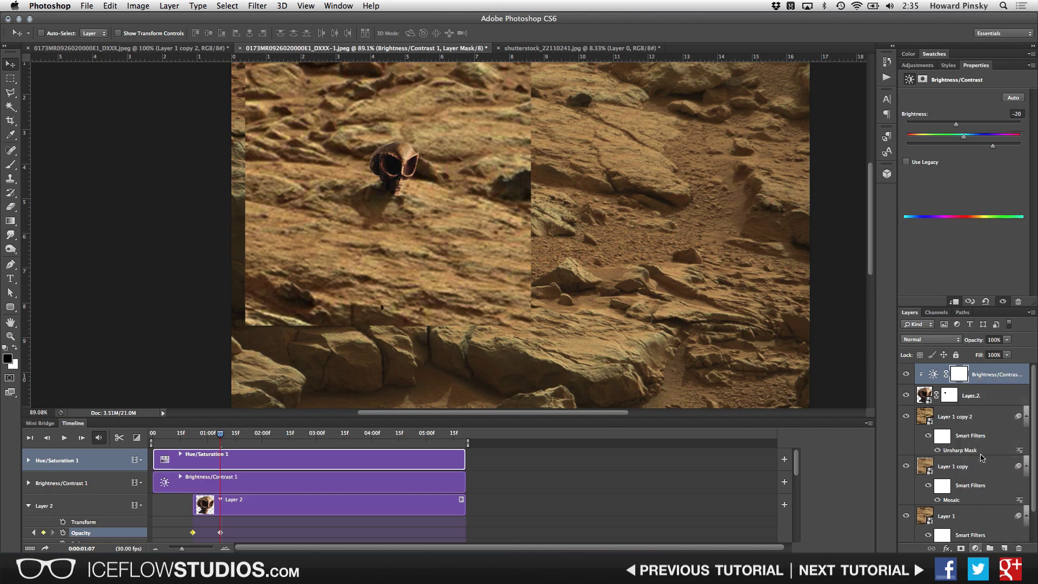
{"action": "left_click", "coordinate": [955, 302]}
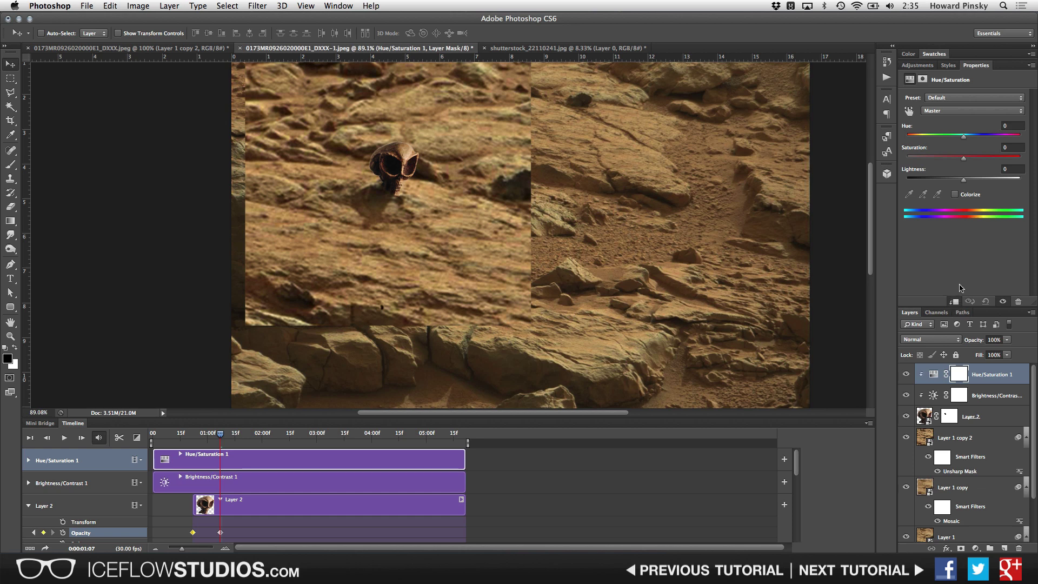
{"action": "left_click_drag", "start_coordinate": [961, 158], "coordinate": [965, 137]}
Step: Apply a Gaussian Blur smart filter with a small radius to the skull on Layer 2
{"action": "left_click", "coordinate": [990, 418]}
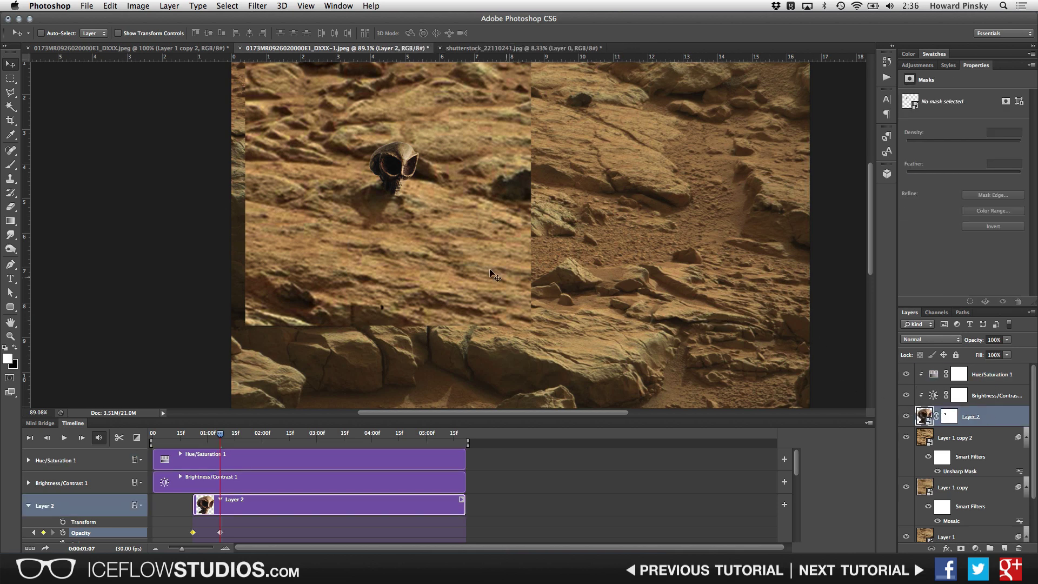
{"action": "left_click", "coordinate": [258, 5]}
{"action": "mouse_move", "coordinate": [324, 142]}
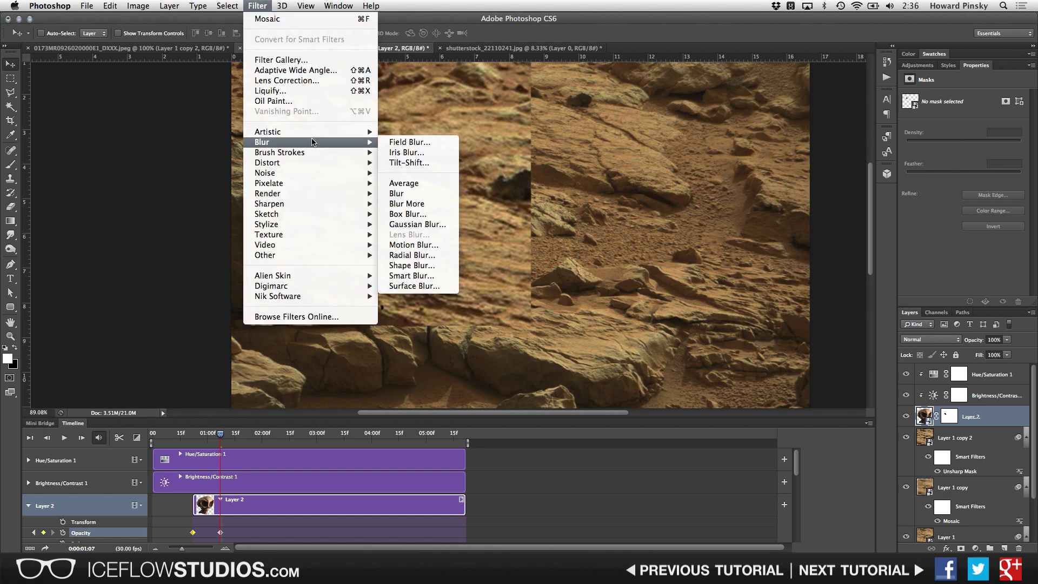
{"action": "left_click", "coordinate": [416, 223]}
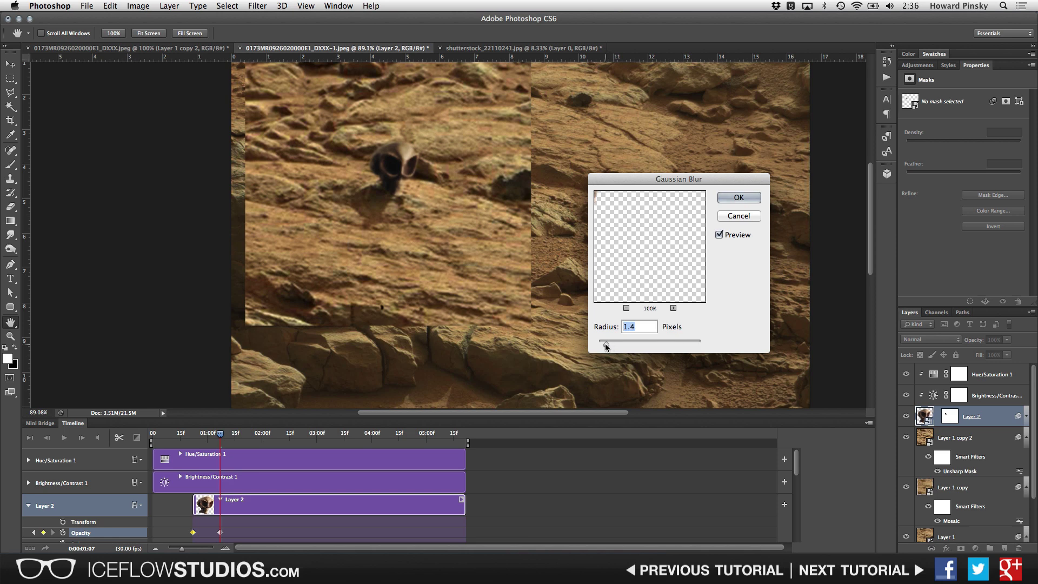
{"action": "left_click_drag", "start_coordinate": [609, 344], "coordinate": [606, 348]}
{"action": "left_click", "coordinate": [755, 198]}
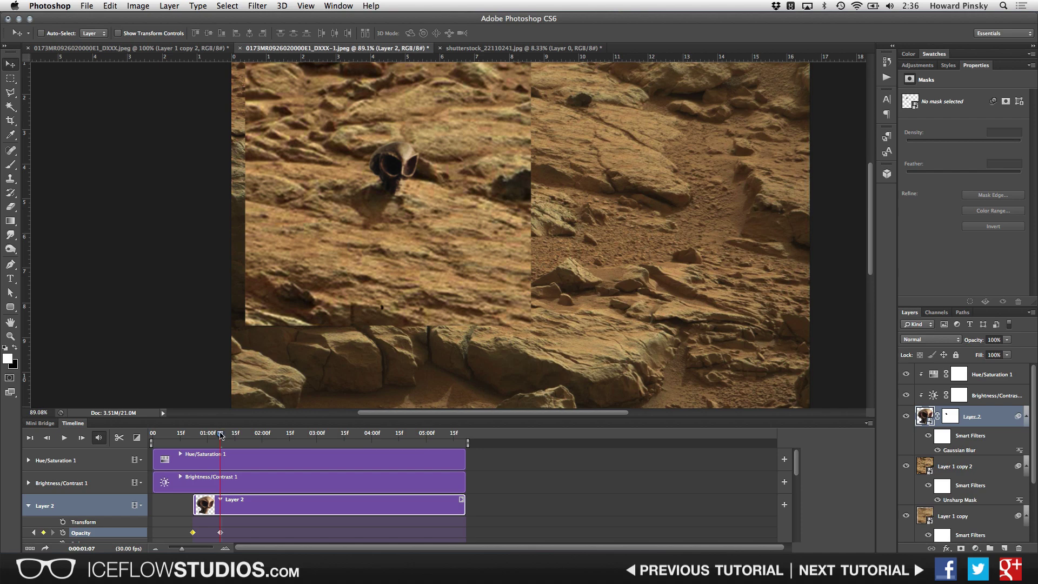
Step: Compare the frame with and without the skull layer, scrubbing the timeline on to 0:00:01:29
{"action": "mouse_move", "coordinate": [221, 434]}
{"action": "left_mouse_down"}
{"action": "mouse_move", "coordinate": [143, 431]}
{"action": "mouse_move", "coordinate": [235, 436]}
{"action": "left_mouse_up"}
{"action": "left_click", "coordinate": [907, 416]}
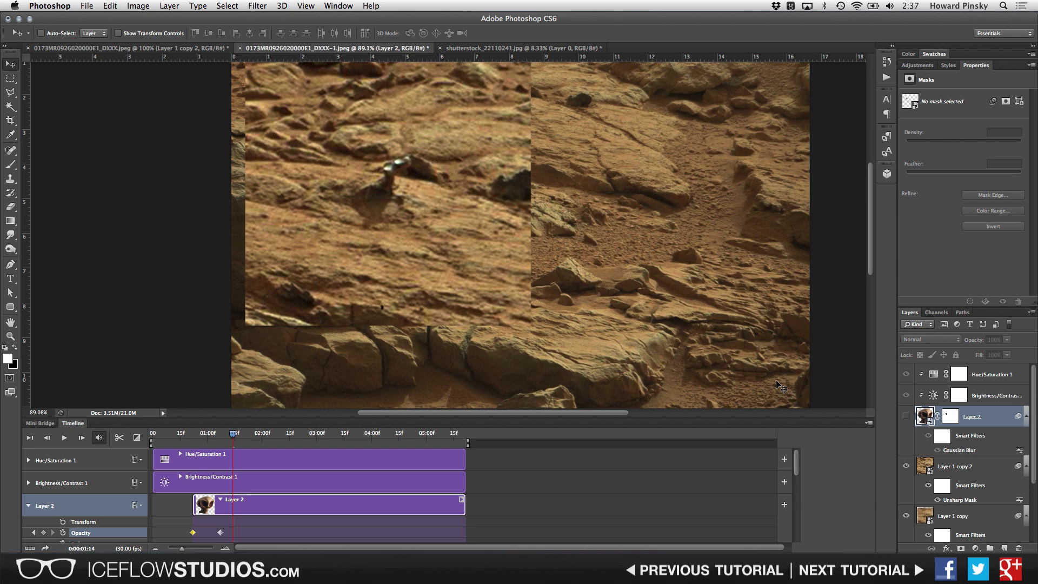
{"action": "left_click", "coordinate": [906, 416]}
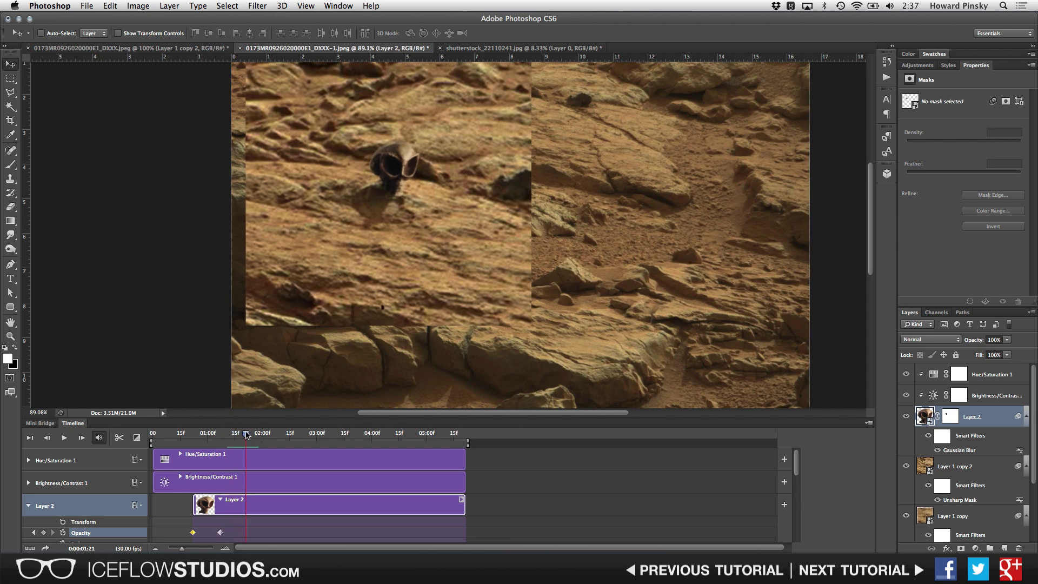
{"action": "left_click_drag", "start_coordinate": [233, 436], "coordinate": [261, 434]}
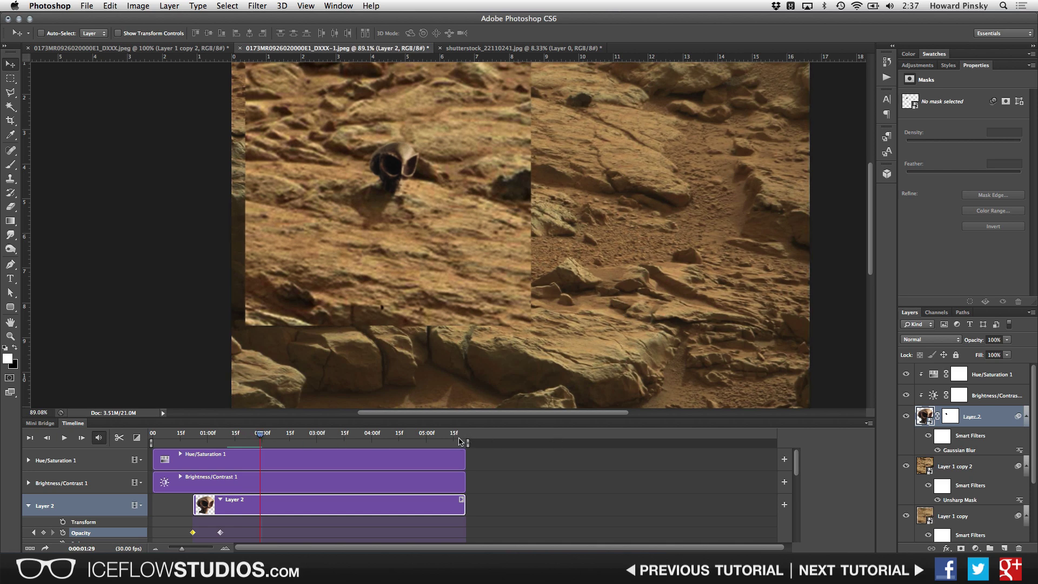
Step: Shorten the timeline's work area to end at about the two-second mark and preview the animation from the beginning
{"action": "left_click_drag", "start_coordinate": [467, 443], "coordinate": [262, 440]}
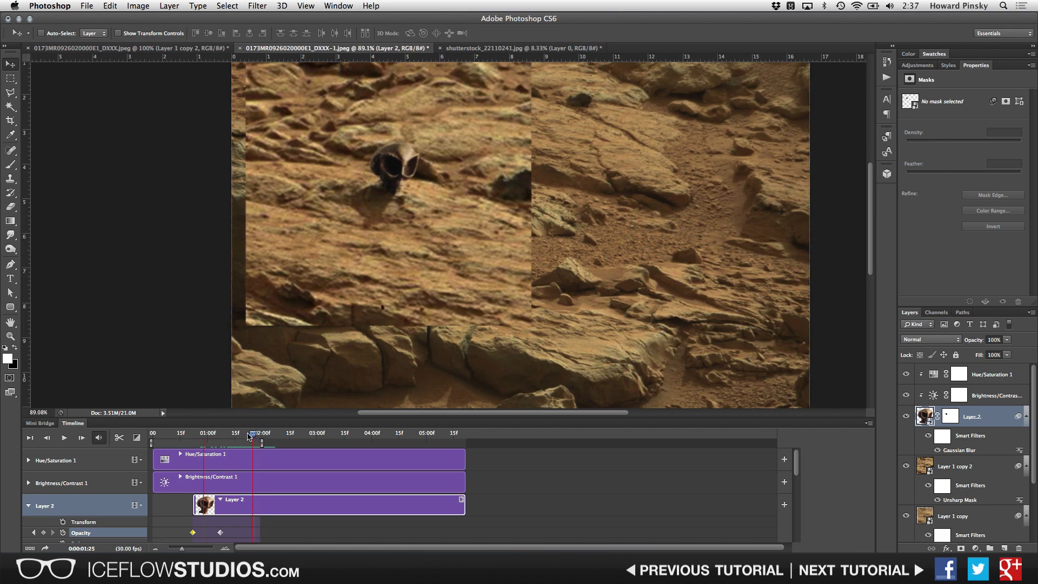
{"action": "left_click", "coordinate": [154, 434]}
{"action": "key", "text": "space"}
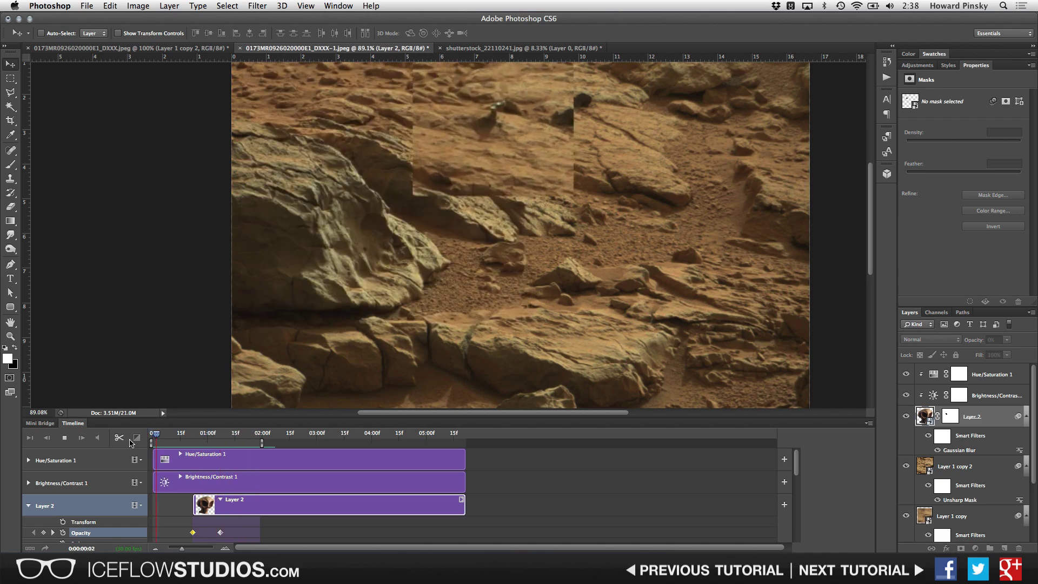
{"action": "key", "text": "space"}
{"action": "left_click", "coordinate": [869, 423]}
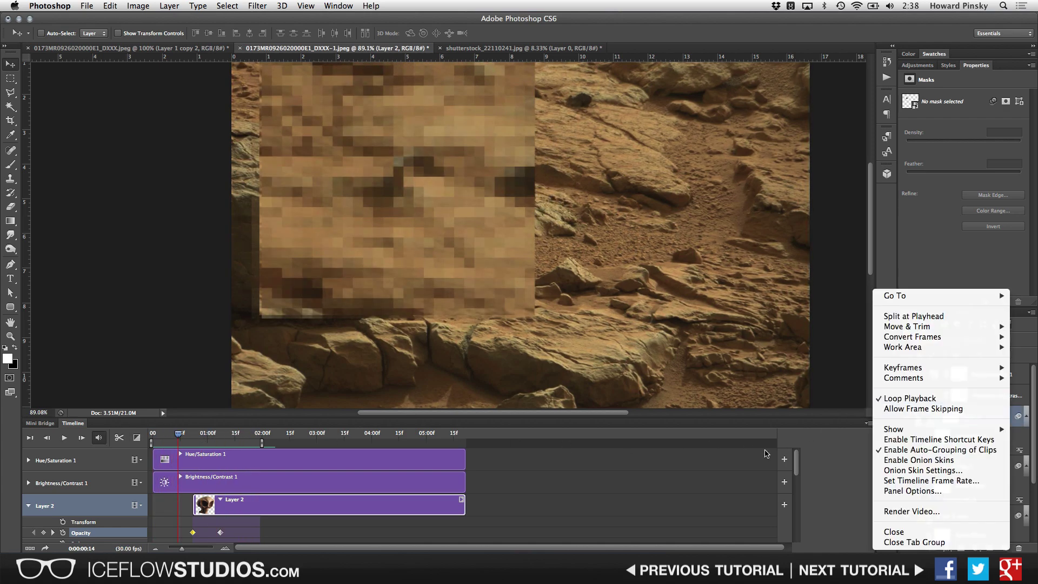
{"action": "left_click", "coordinate": [671, 468]}
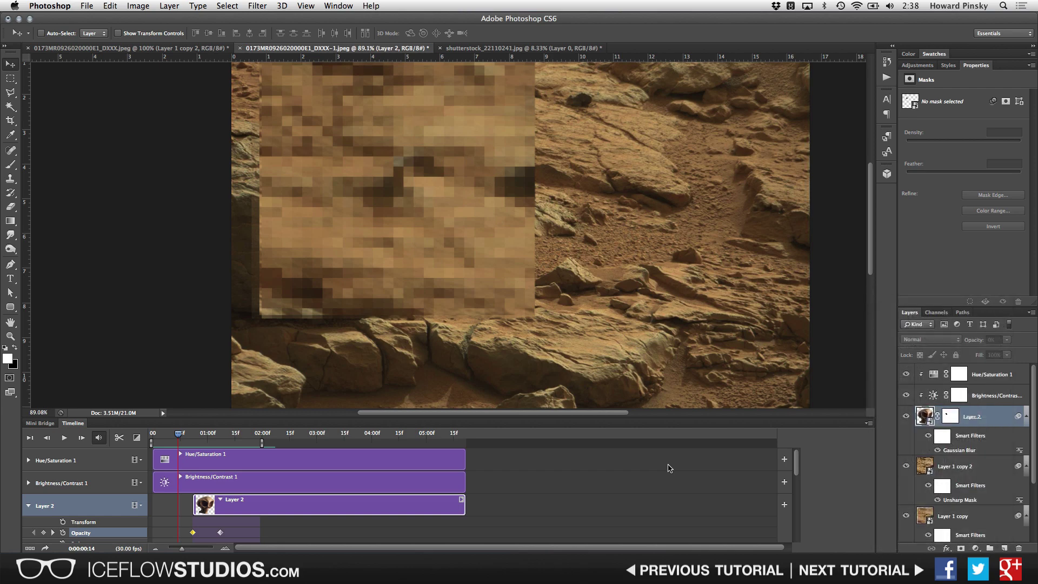
Step: Open the Save for Web export for the animation as a GIF and set its looping to Forever
{"action": "left_click", "coordinate": [88, 5]}
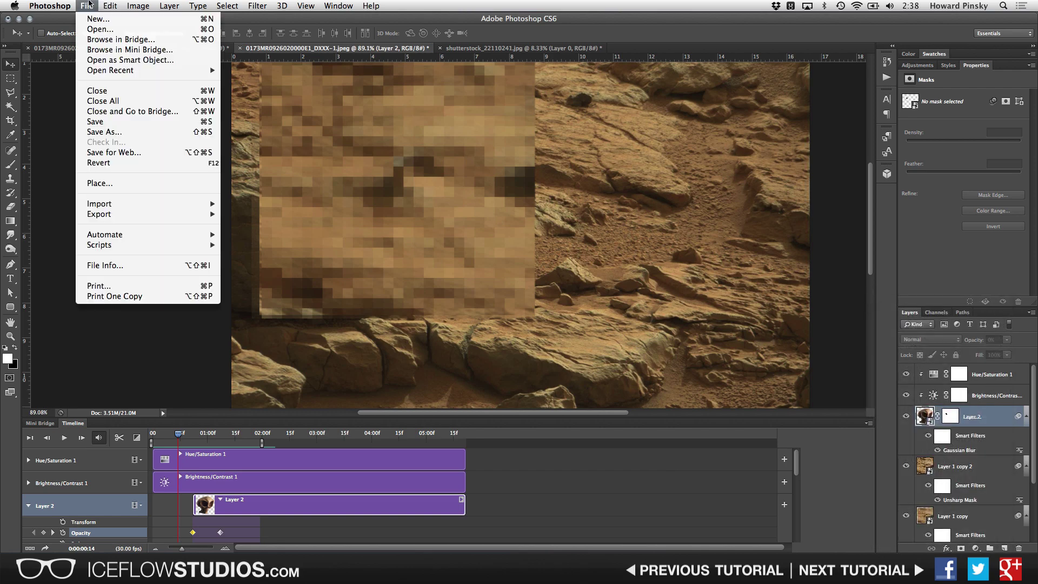
{"action": "left_click", "coordinate": [130, 153]}
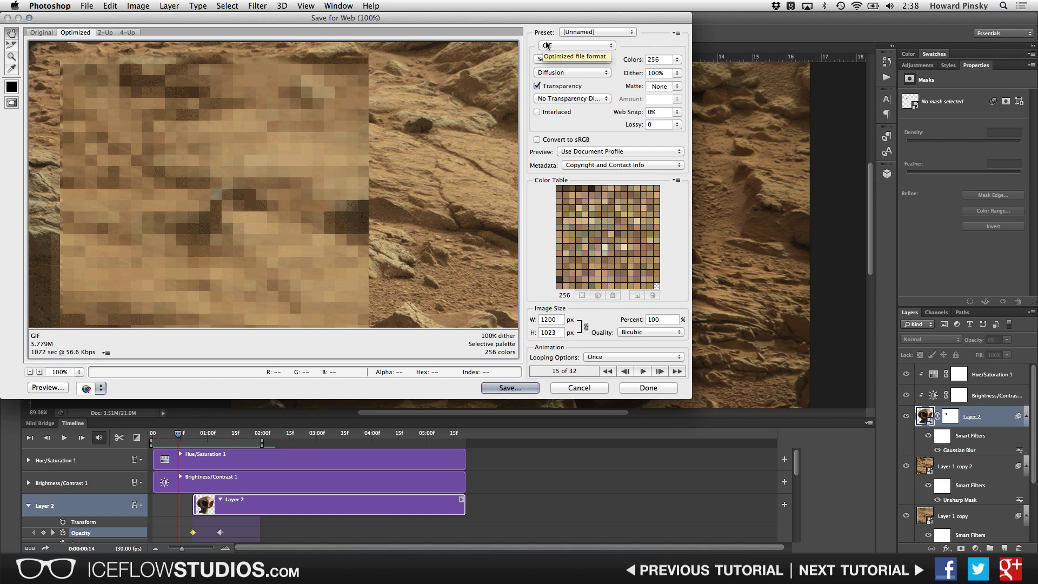
{"action": "left_click", "coordinate": [610, 357]}
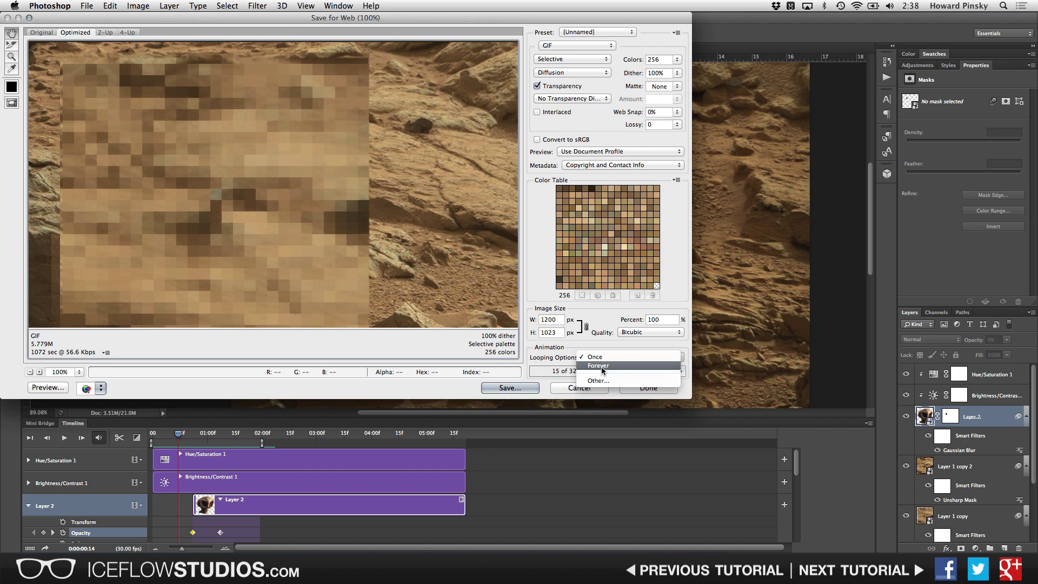
{"action": "left_click", "coordinate": [599, 368]}
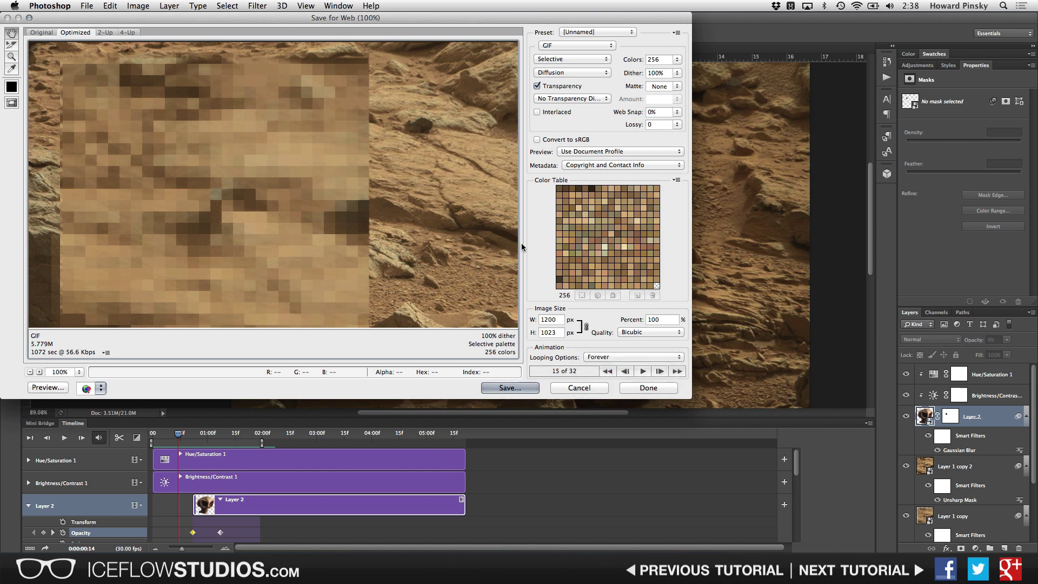